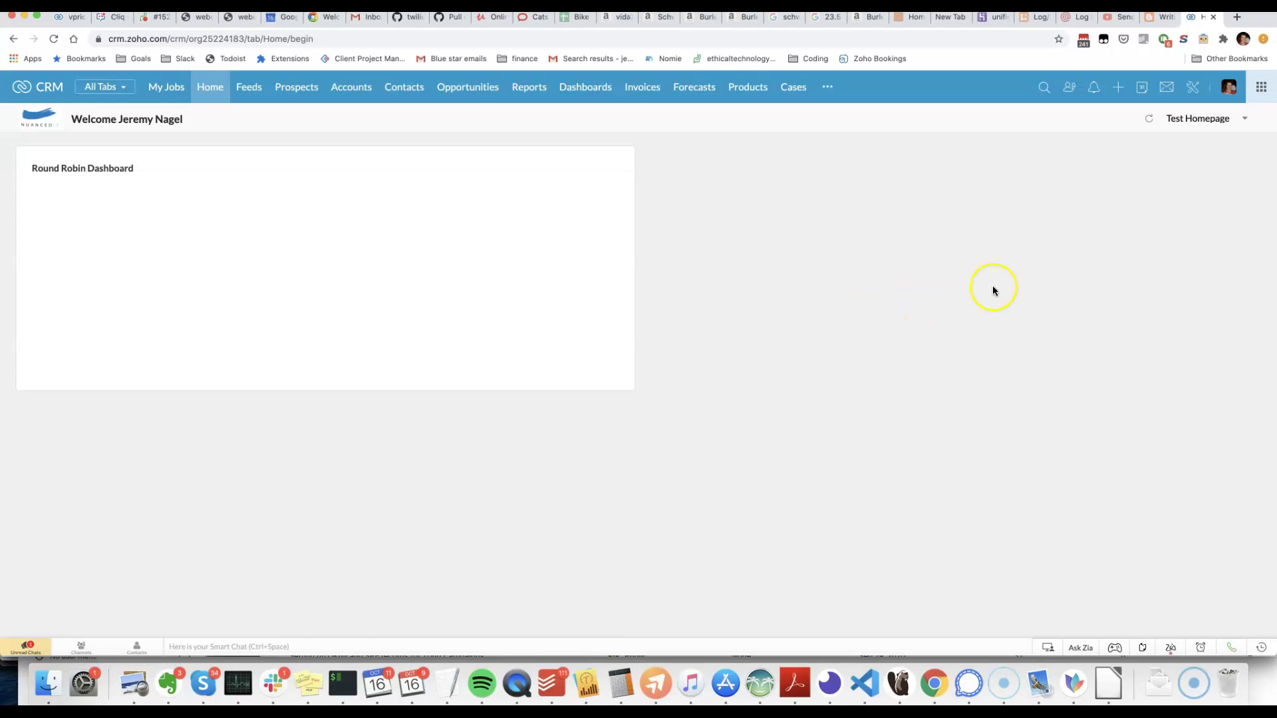
# Open Zoho CRM's Setup page from the gear icon in the top bar.
pyautogui.click(1192, 87)
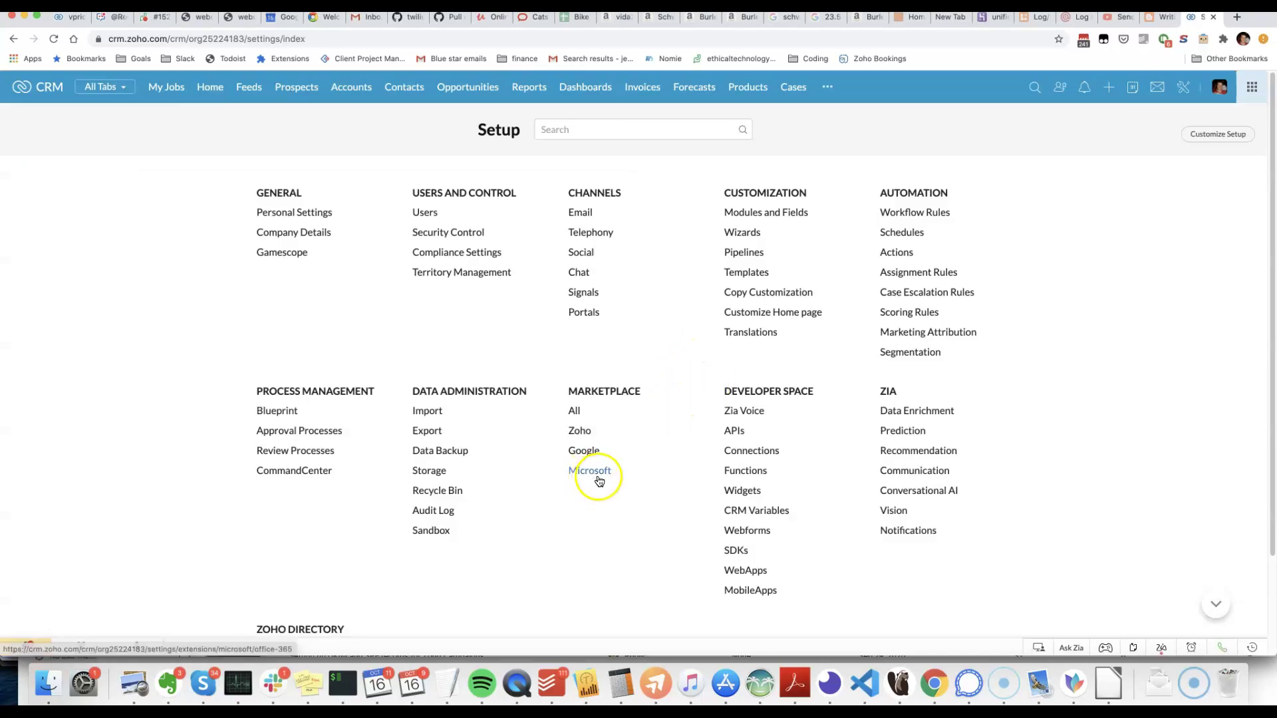
# Filter Workflow Rules to Twilio SMS Messages and open the 'send email when sms received' rule.
pyautogui.click(915, 211)
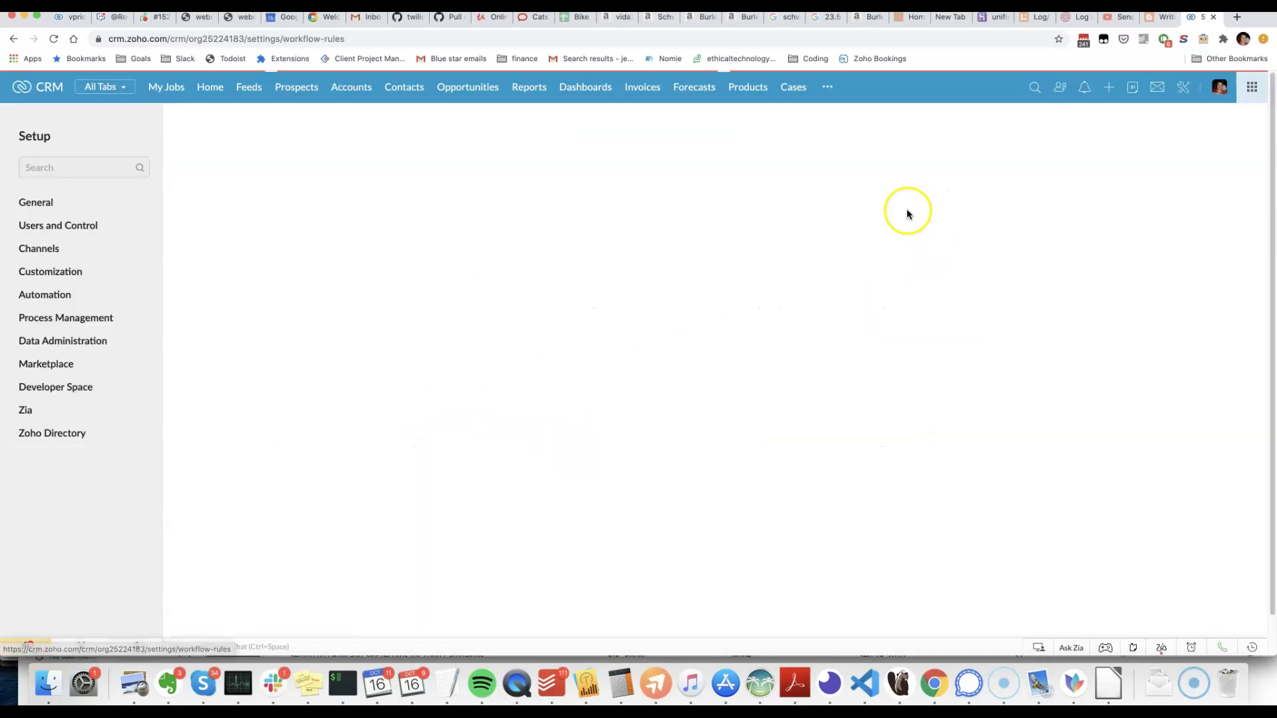
pyautogui.click(220, 237)
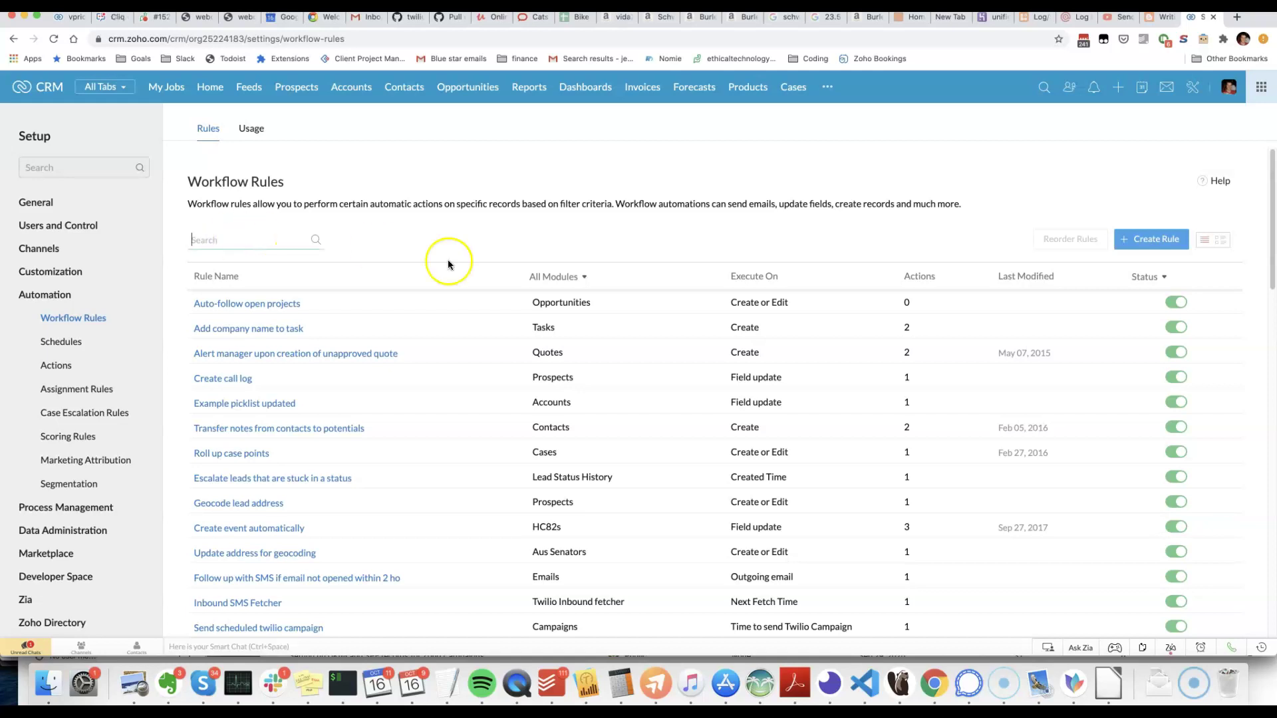
pyautogui.click(555, 277)
pyautogui.write('tw')
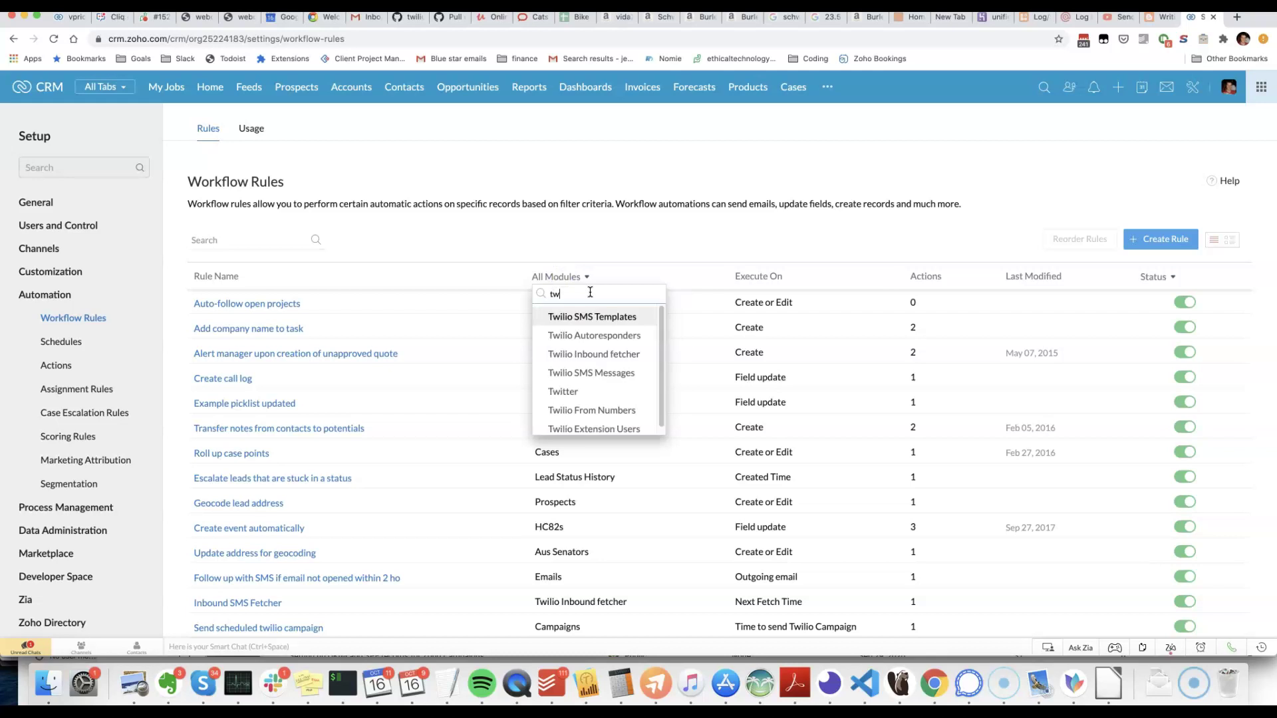
pyautogui.click(610, 374)
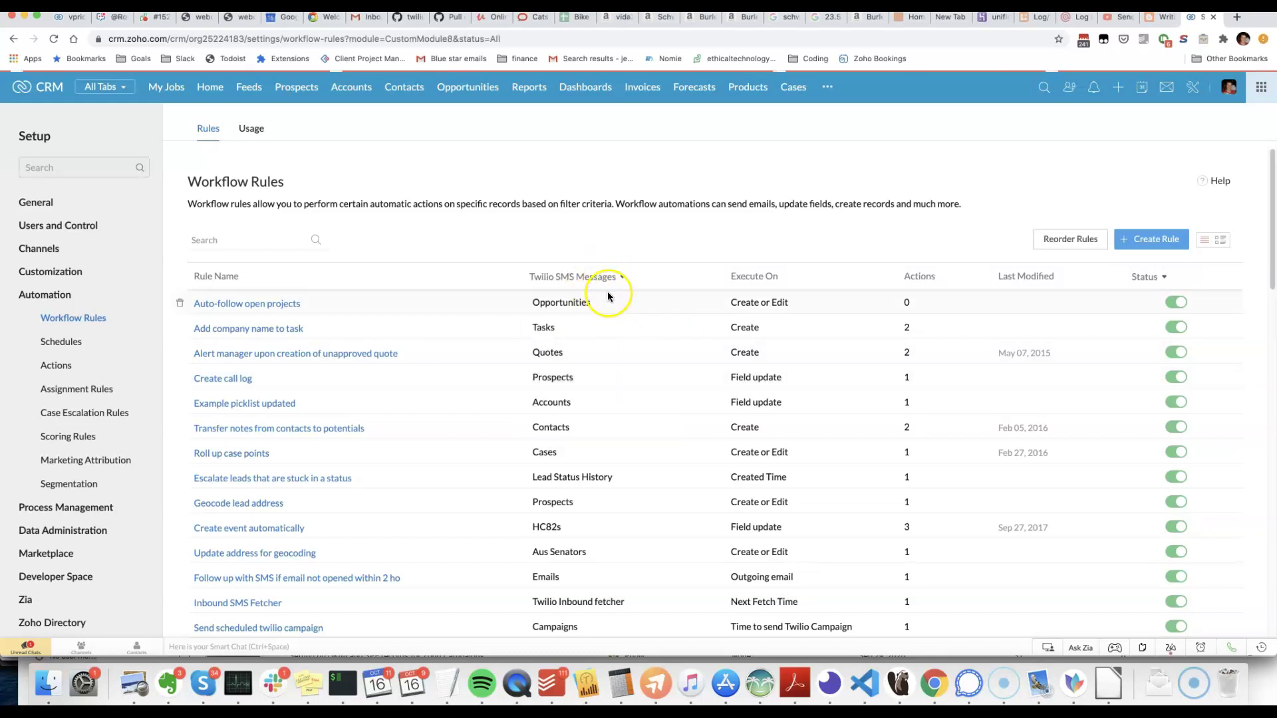
pyautogui.click(615, 276)
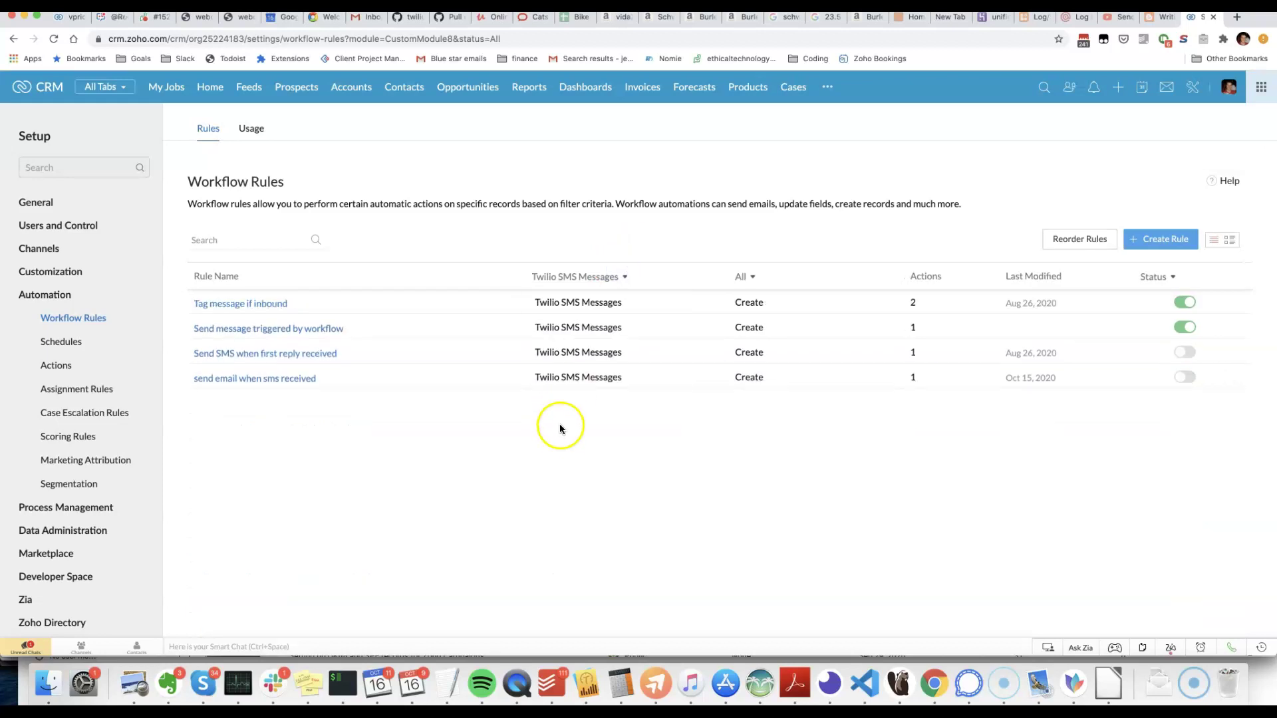
pyautogui.click(270, 381)
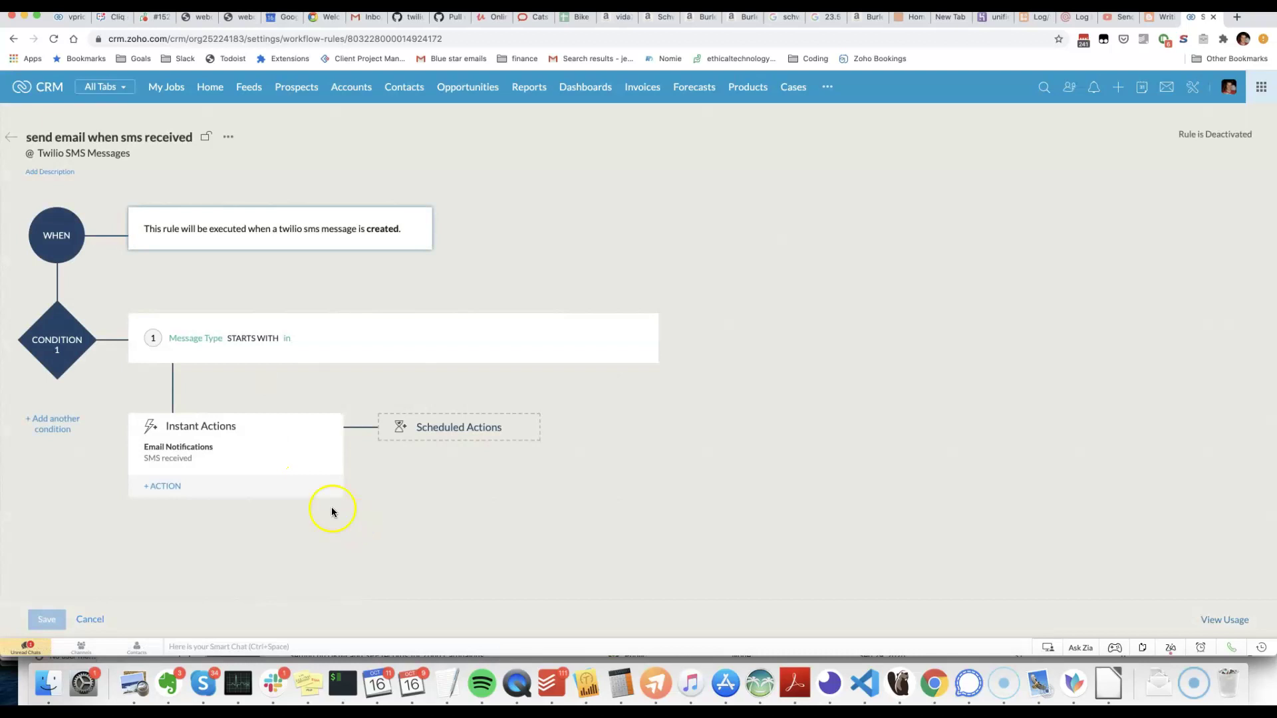
# Open the 'New sms received' template from the rule's SMS received notification for editing.
pyautogui.click(177, 464)
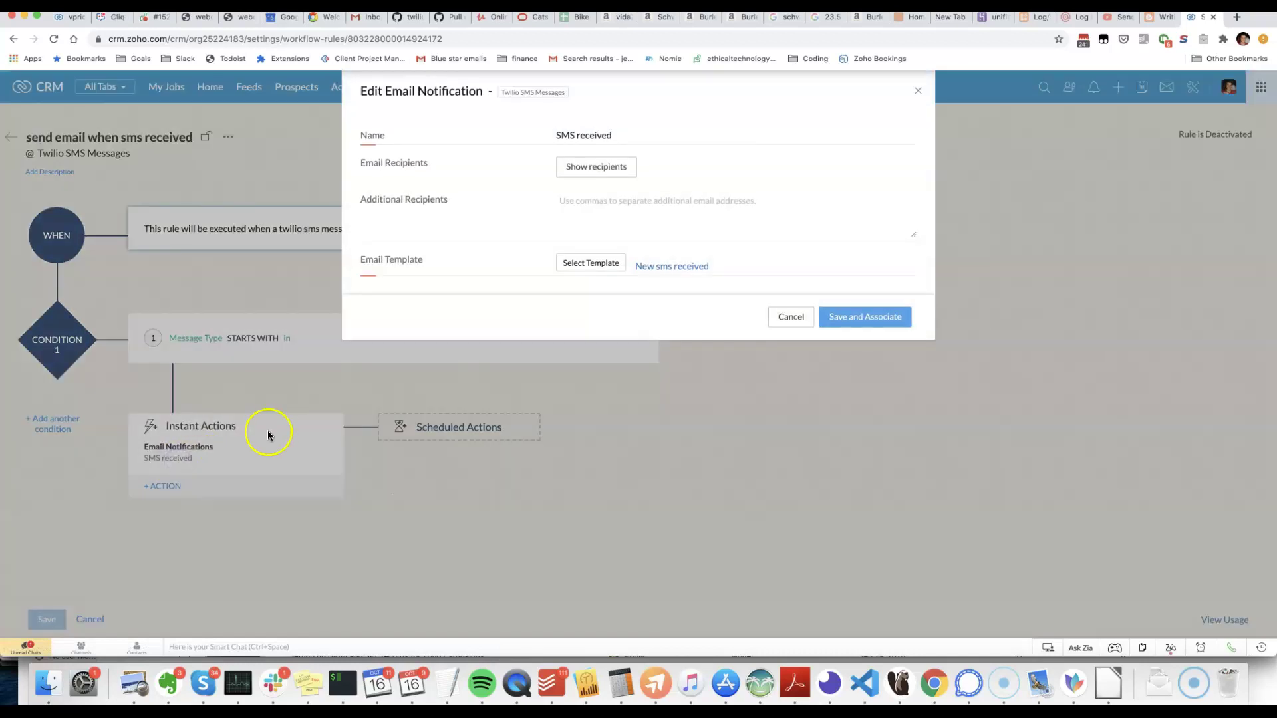
pyautogui.click(668, 268)
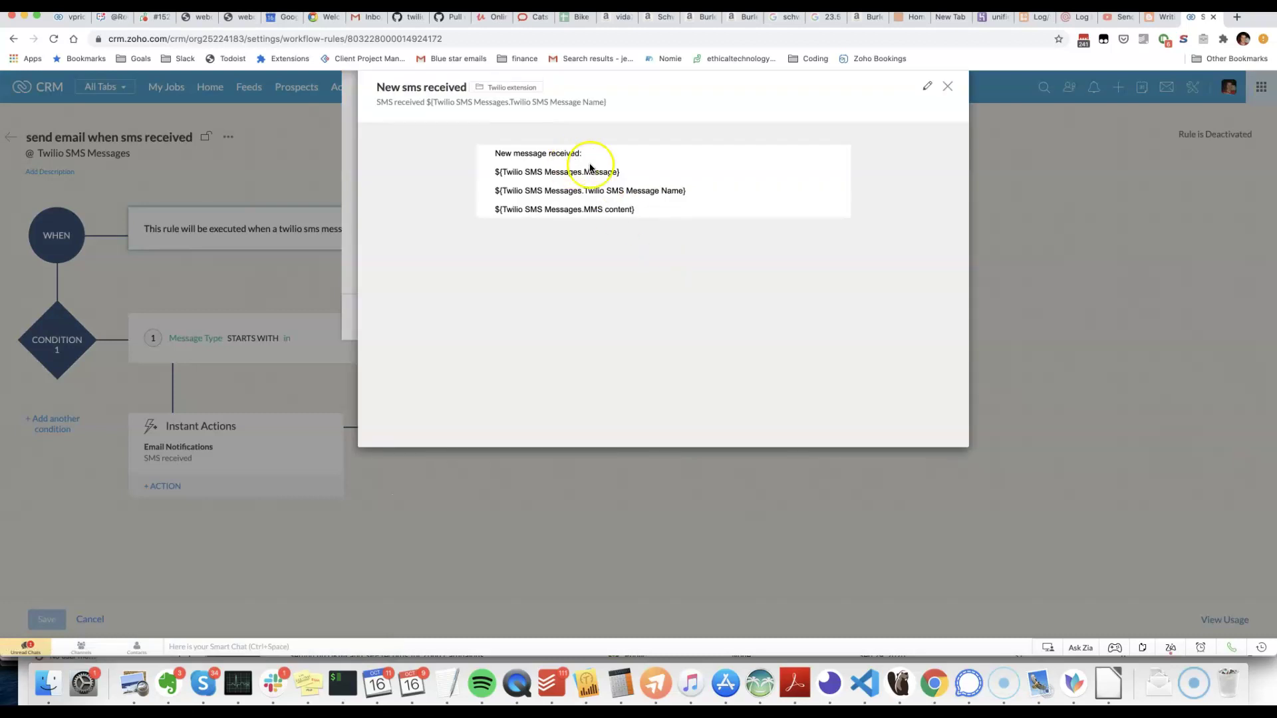
pyautogui.click(925, 87)
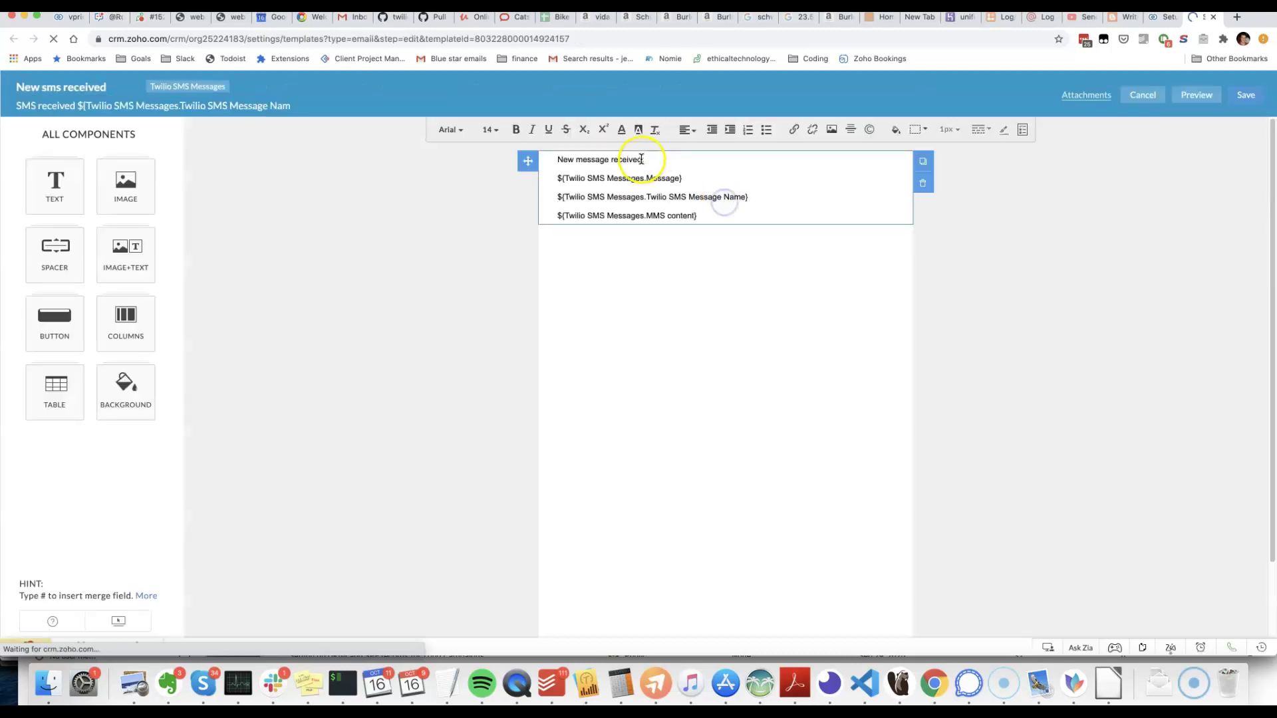
# Add a 'Link to lead' line below the MMS content line and select it.
pyautogui.click(641, 159)
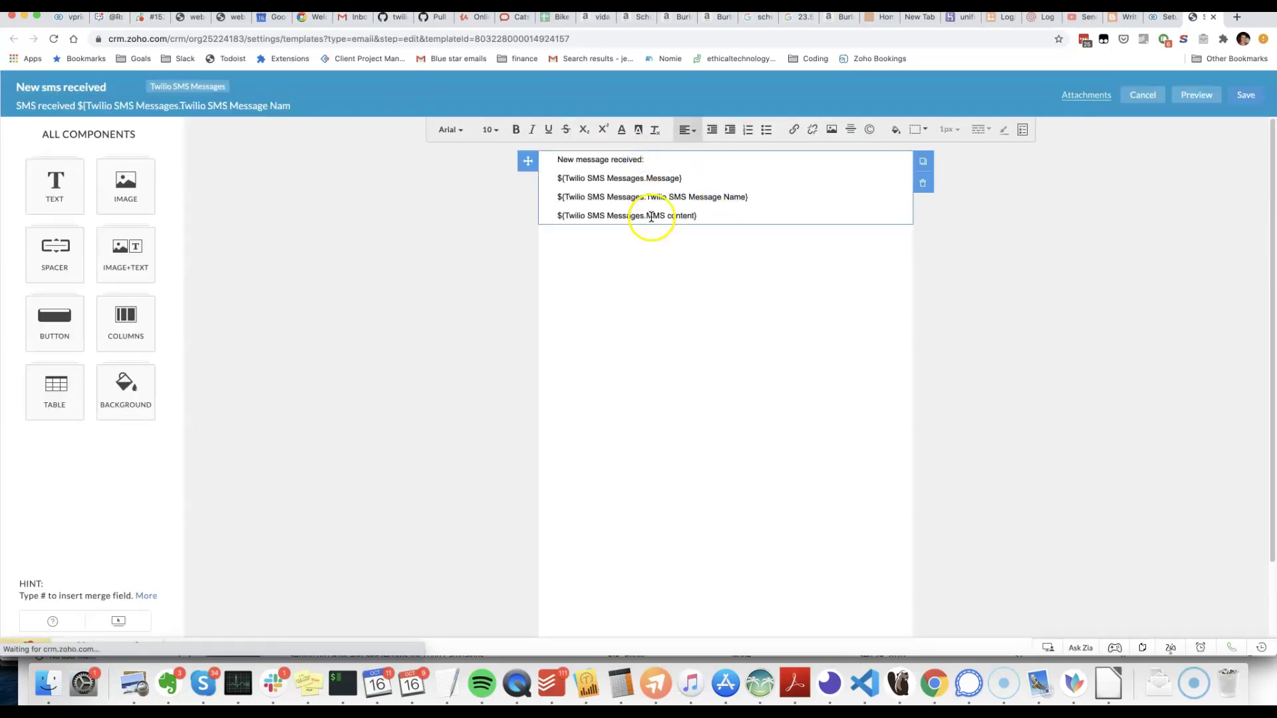
pyautogui.click(711, 215)
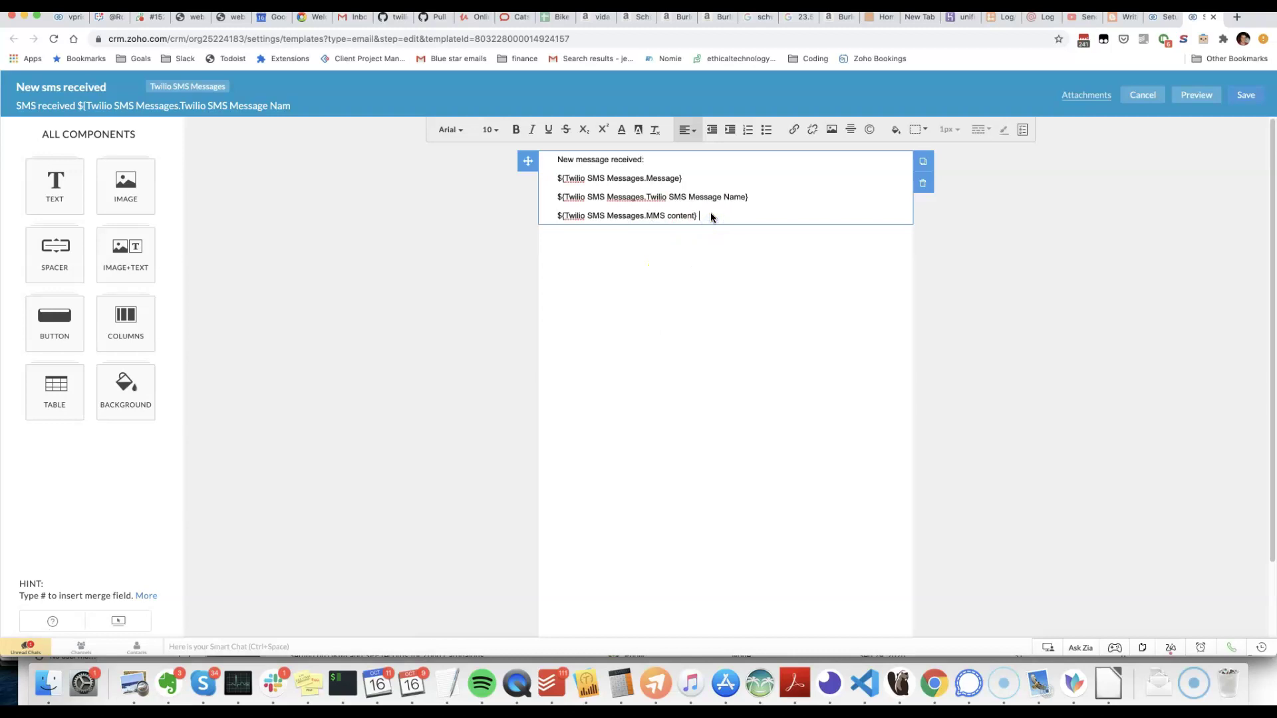
pyautogui.press('Return')
pyautogui.write('Lead')
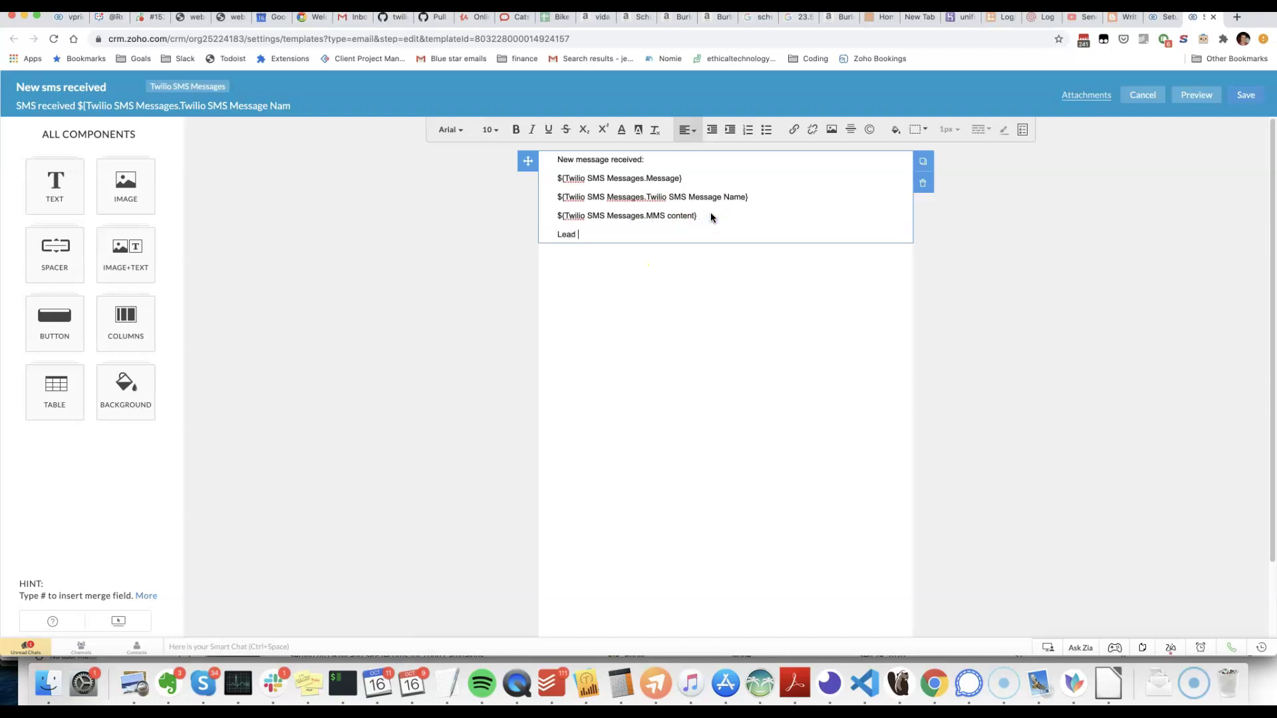
pyautogui.hotkey('alt', 'BackSpace')
pyautogui.write('Link to lead')
pyautogui.hotkey('shift', 'alt', 'Left')
pyautogui.hotkey('shift', 'alt', 'Left')
pyautogui.hotkey('shift', 'alt', 'Left')
# Copy a prospect record's web address up to /tab/Leads/, without the record ID.
pyautogui.click(792, 130)
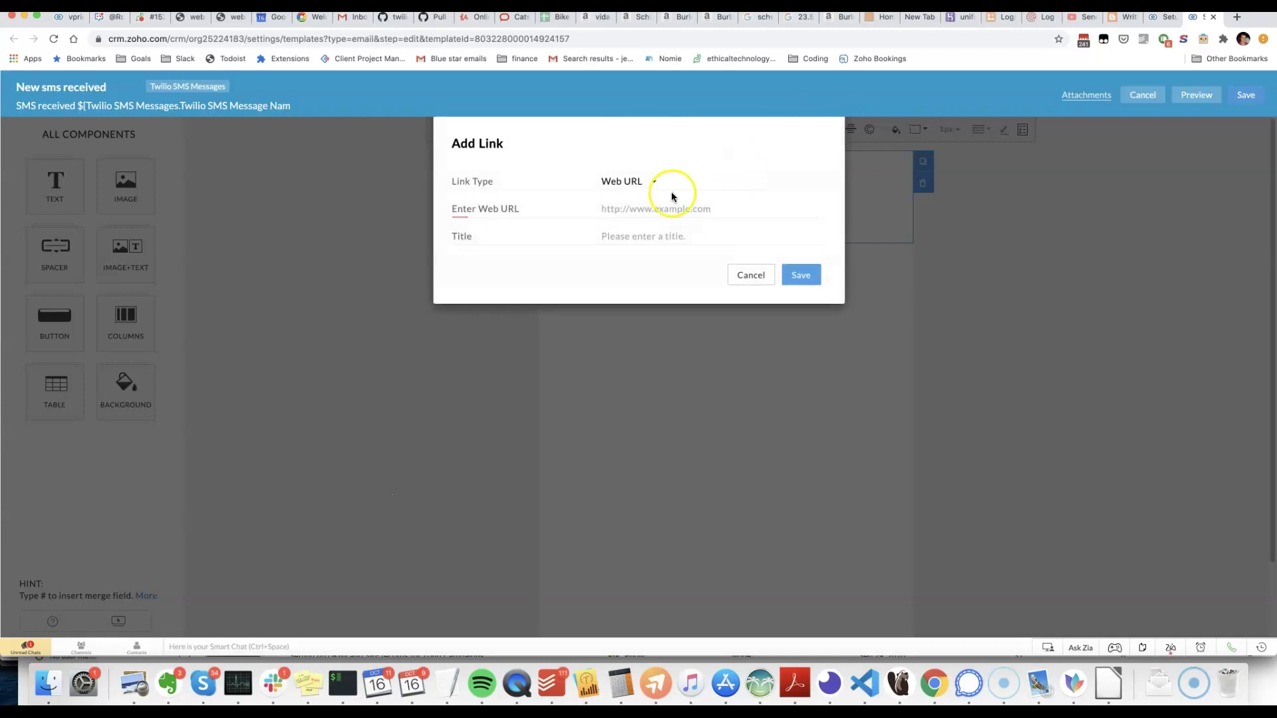
pyautogui.click(651, 208)
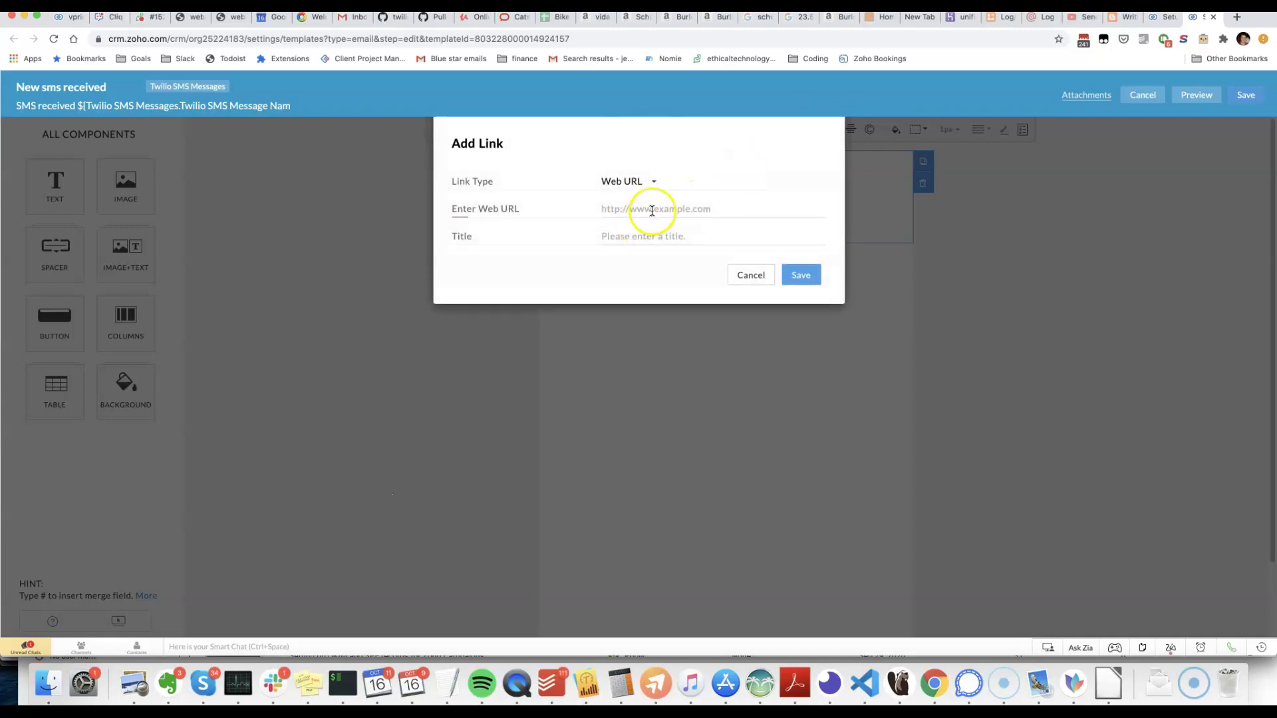
pyautogui.click(1155, 20)
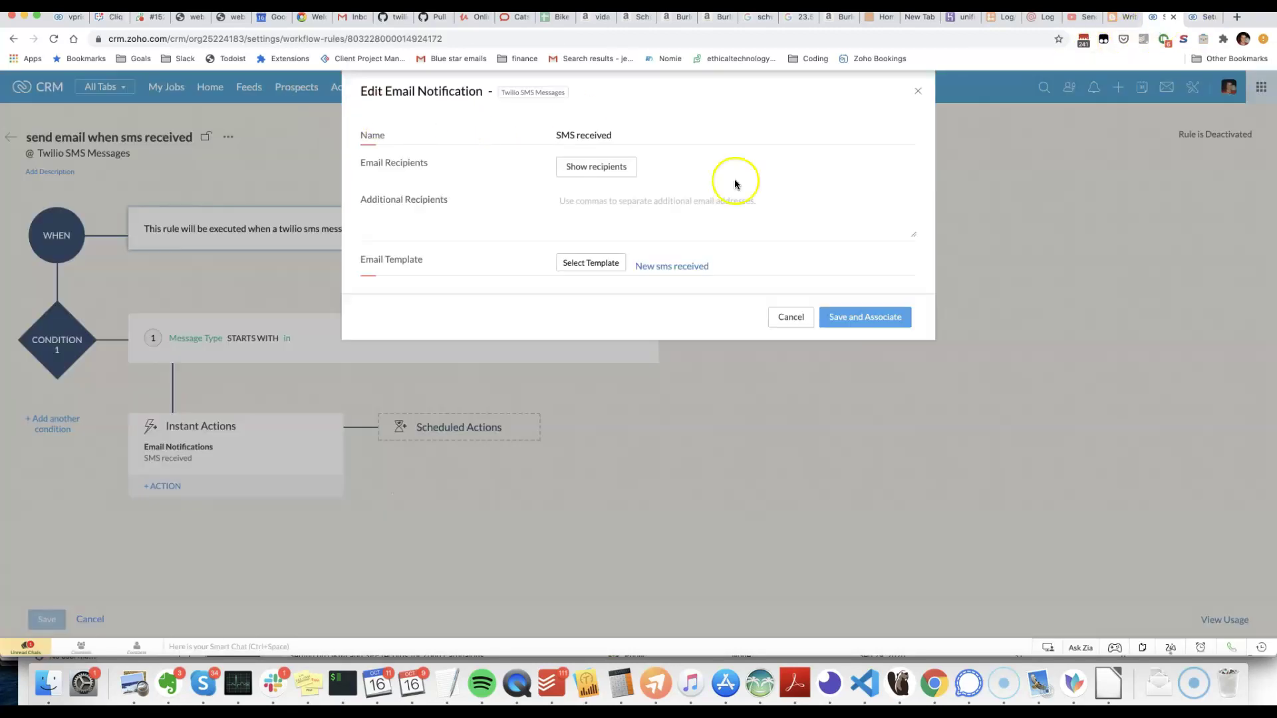
pyautogui.click(788, 317)
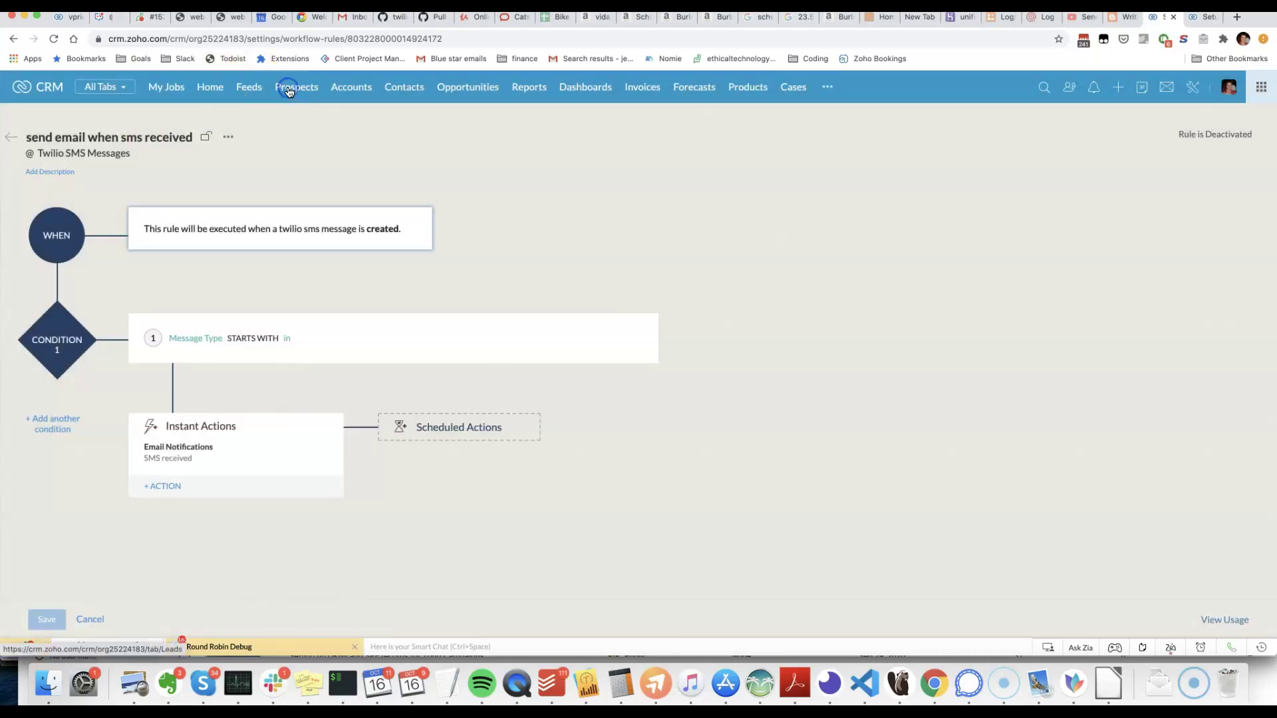
pyautogui.click(289, 91)
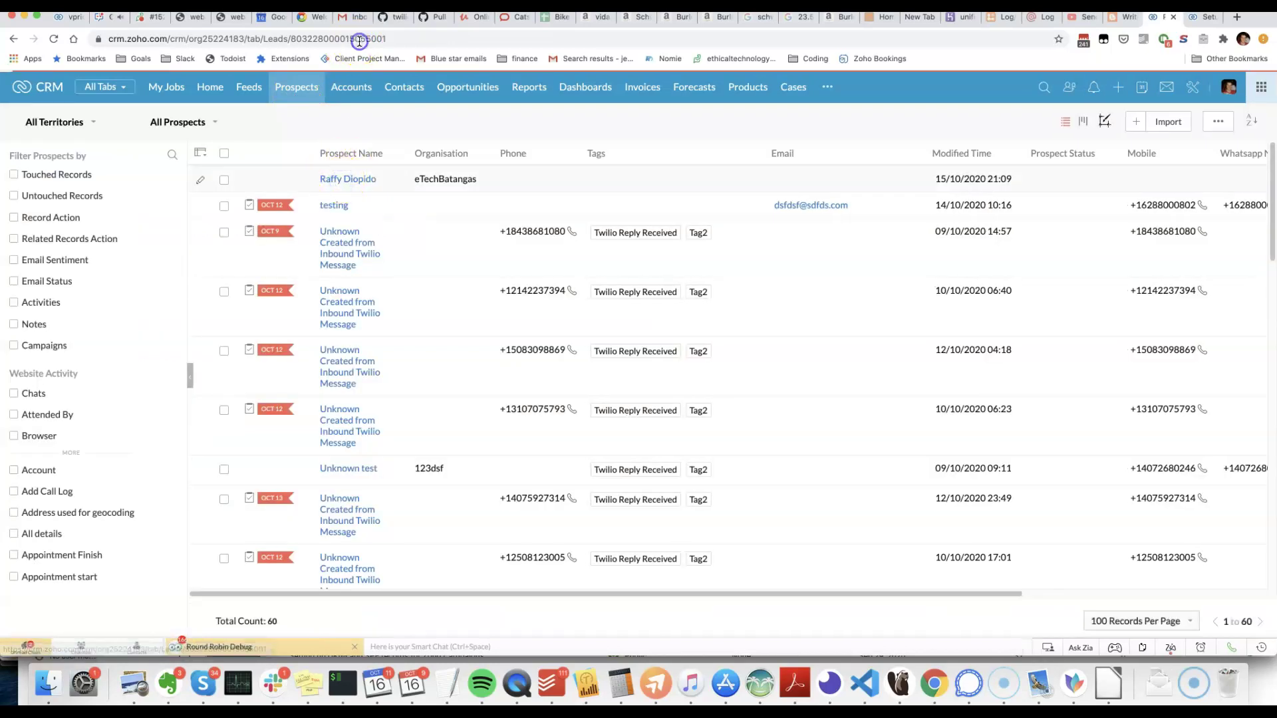
pyautogui.click(359, 42)
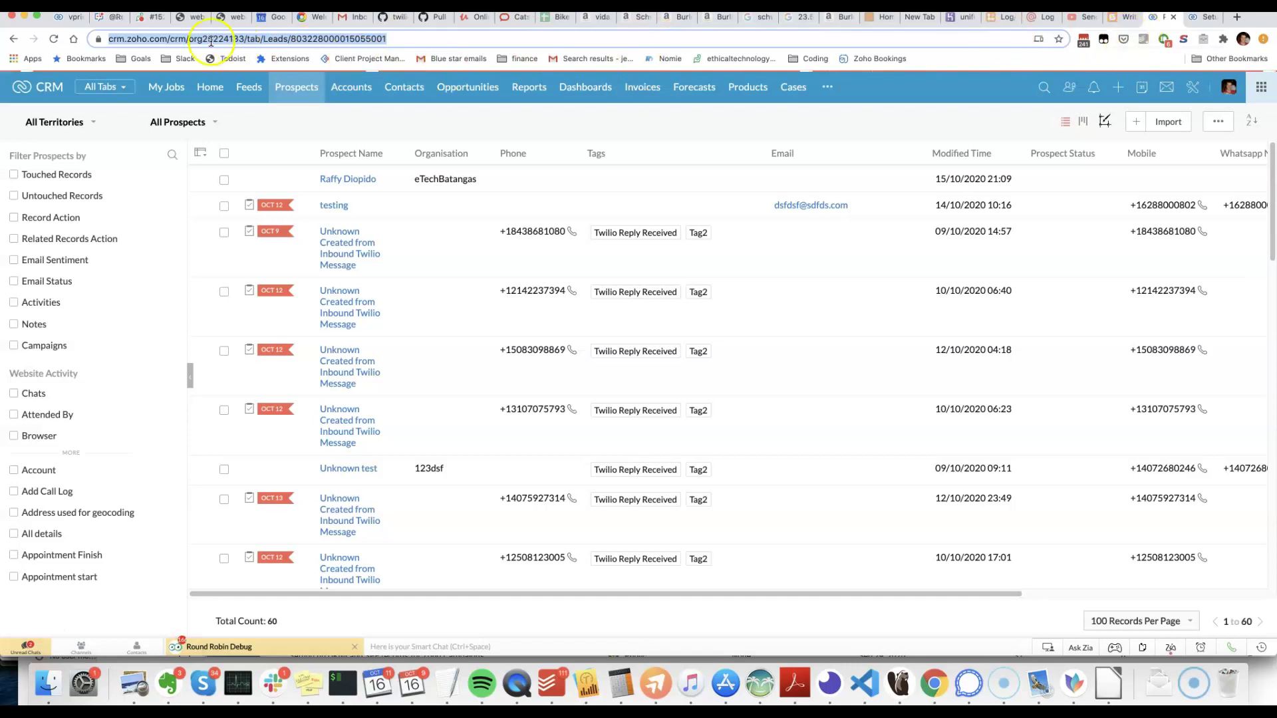
pyautogui.click(103, 33)
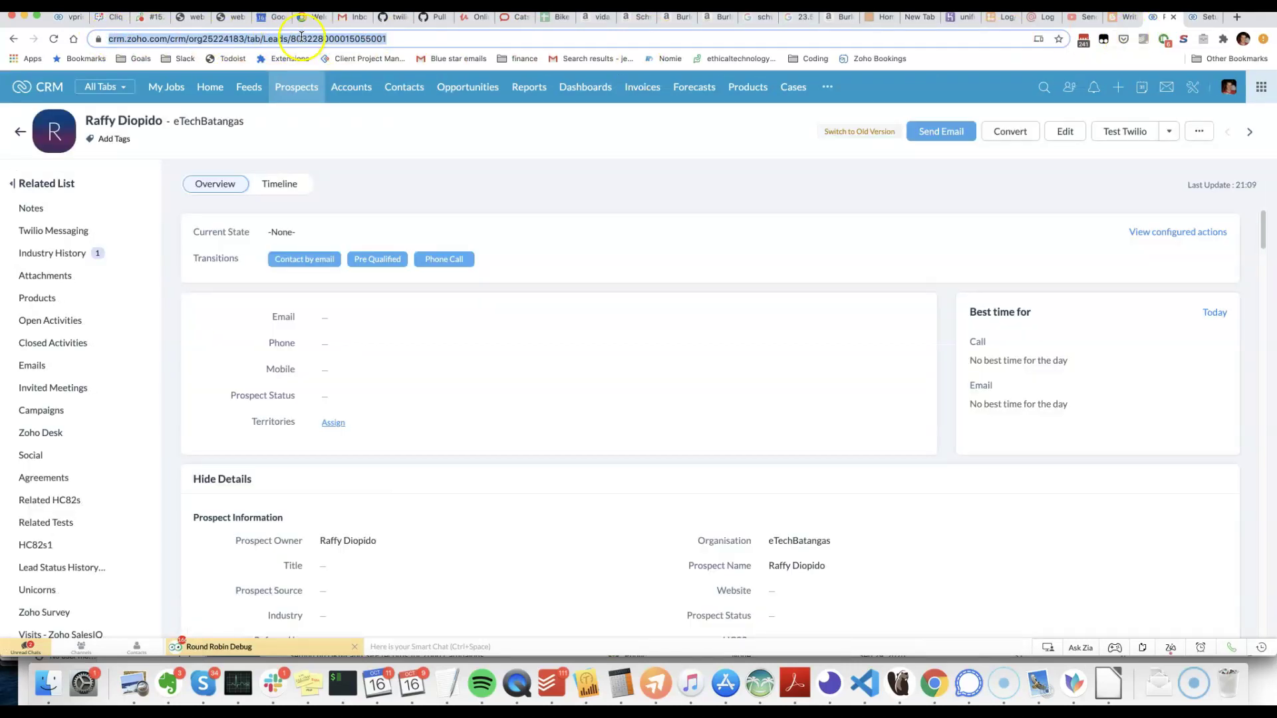
pyautogui.moveTo(320, 38); pyautogui.dragTo(58, 38)
pyautogui.hotkey('ctrl', 'c')
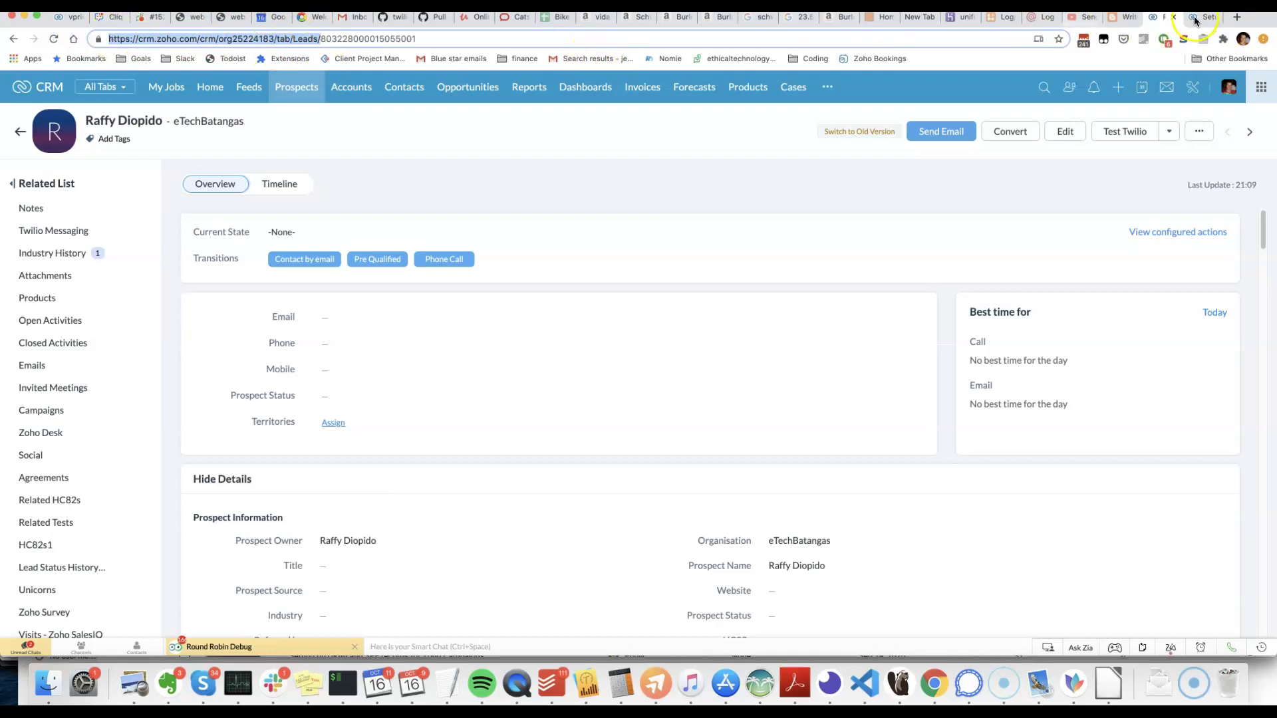
# Paste the Leads address into the link's web URL field, then dismiss the link dialog unsaved.
pyautogui.click(1195, 18)
pyautogui.click(647, 206)
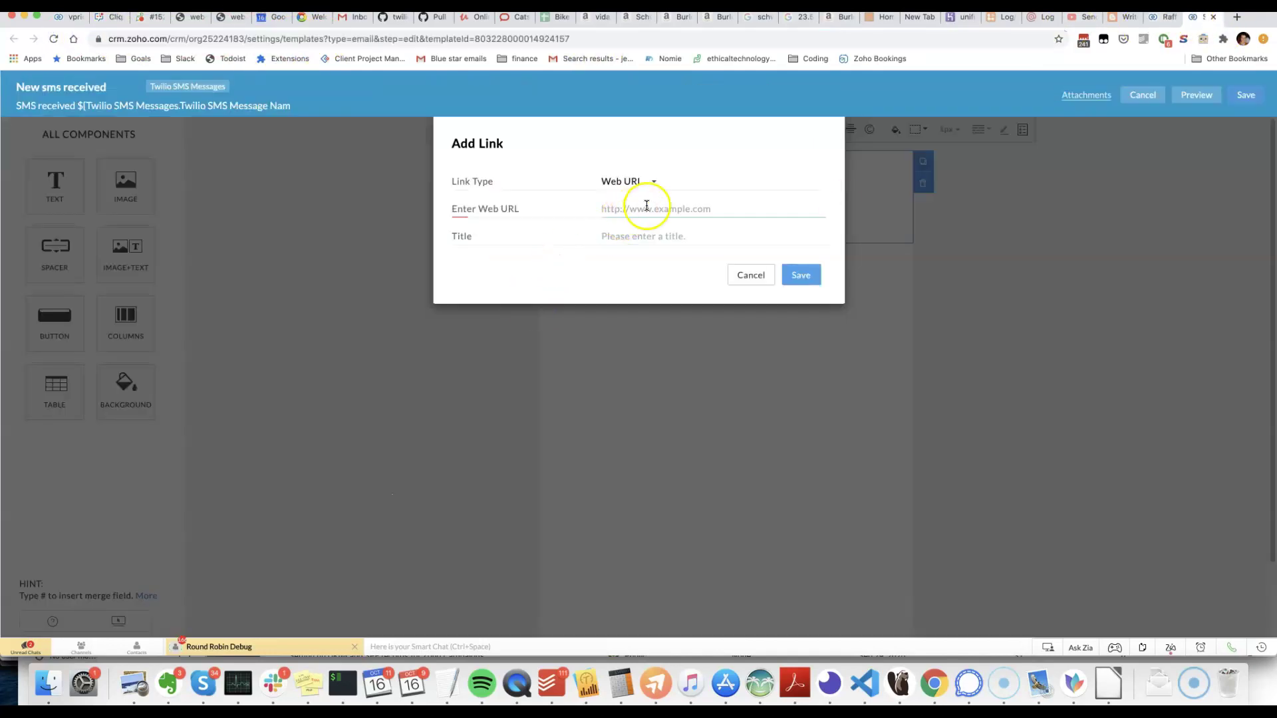
pyautogui.hotkey('ctrl', 'v')
pyautogui.write('#')
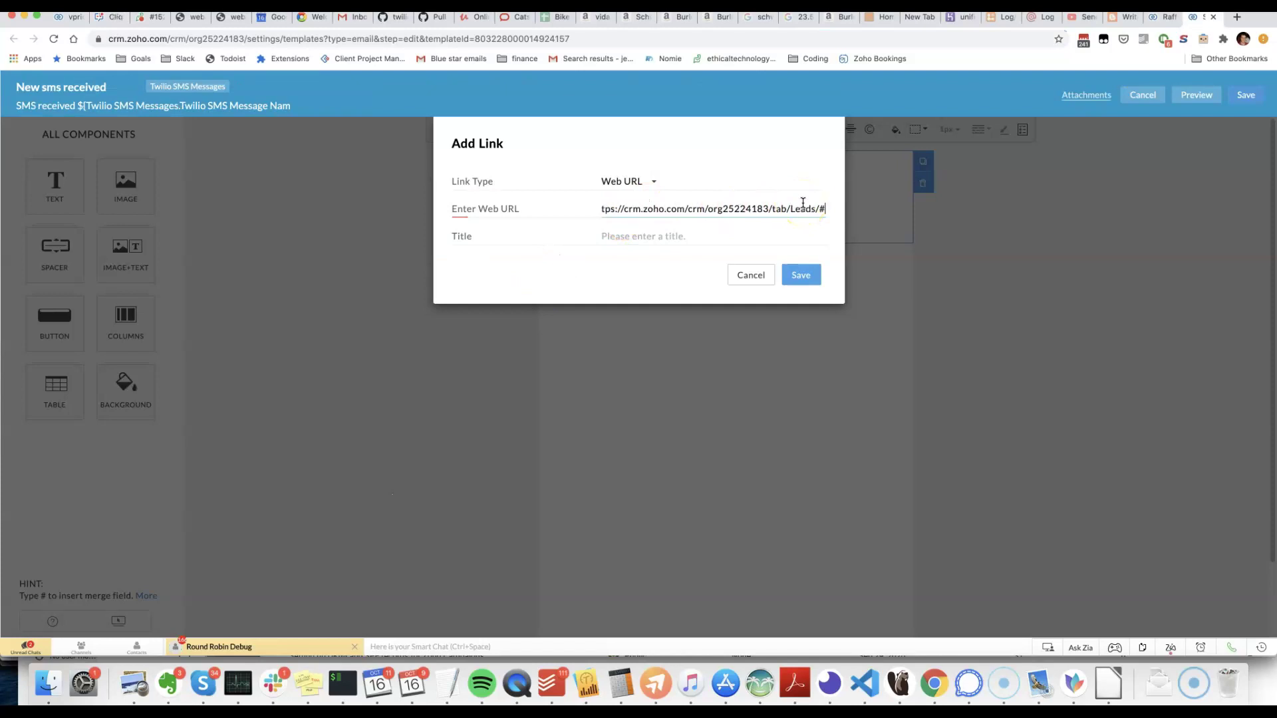
pyautogui.press('BackSpace')
pyautogui.press('super+a')
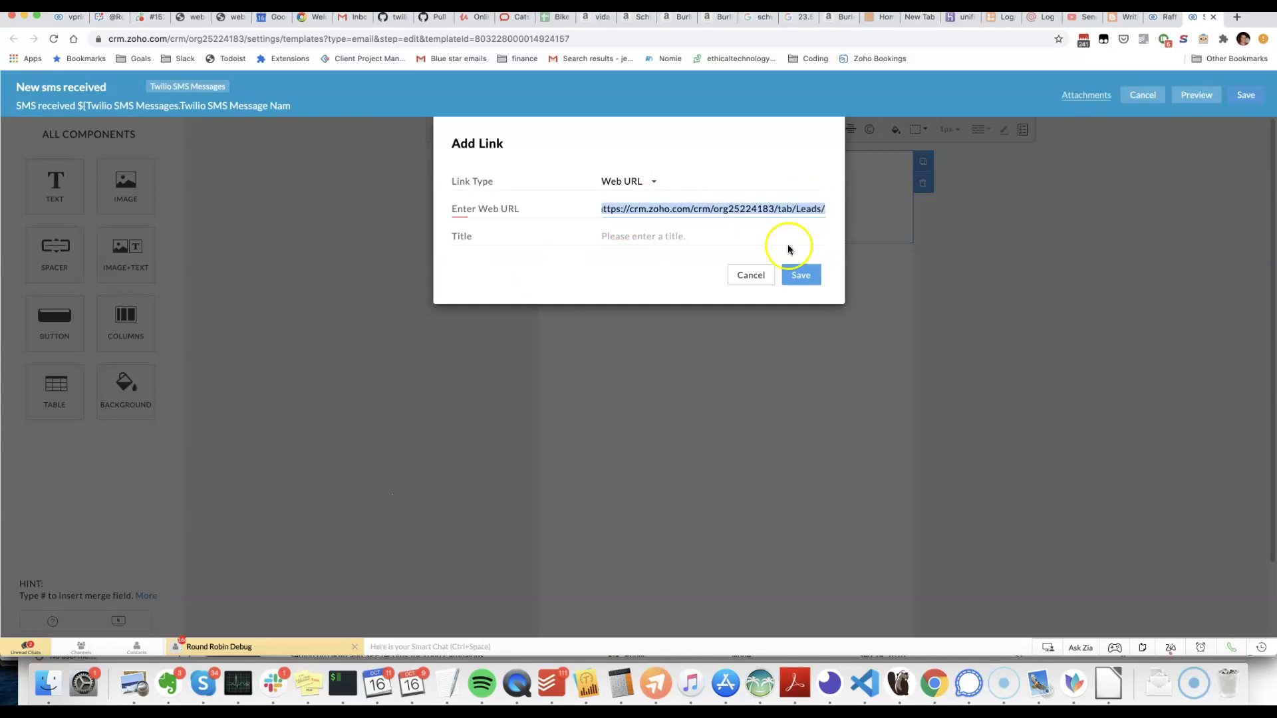
pyautogui.click(746, 274)
# Append the ${Twilio SMS Messages.LeadName} merge field after 'Link to lead' using #lead.
pyautogui.click(710, 236)
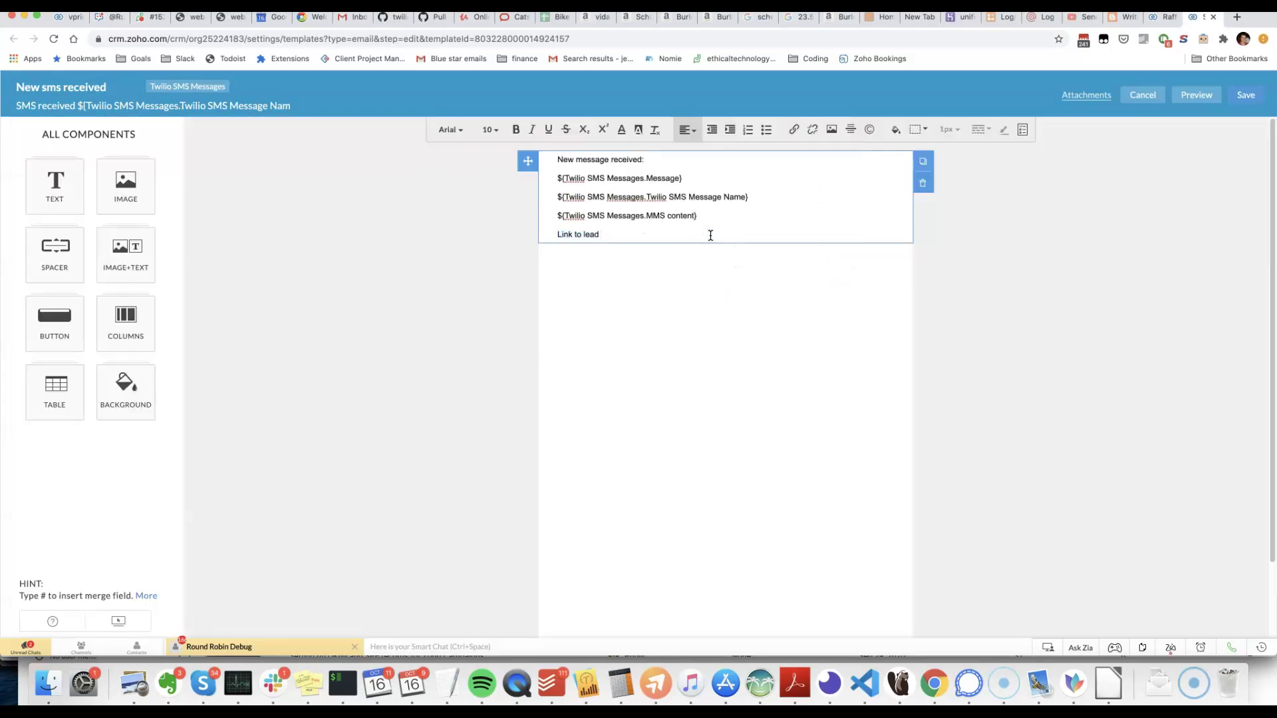
pyautogui.write('#lead')
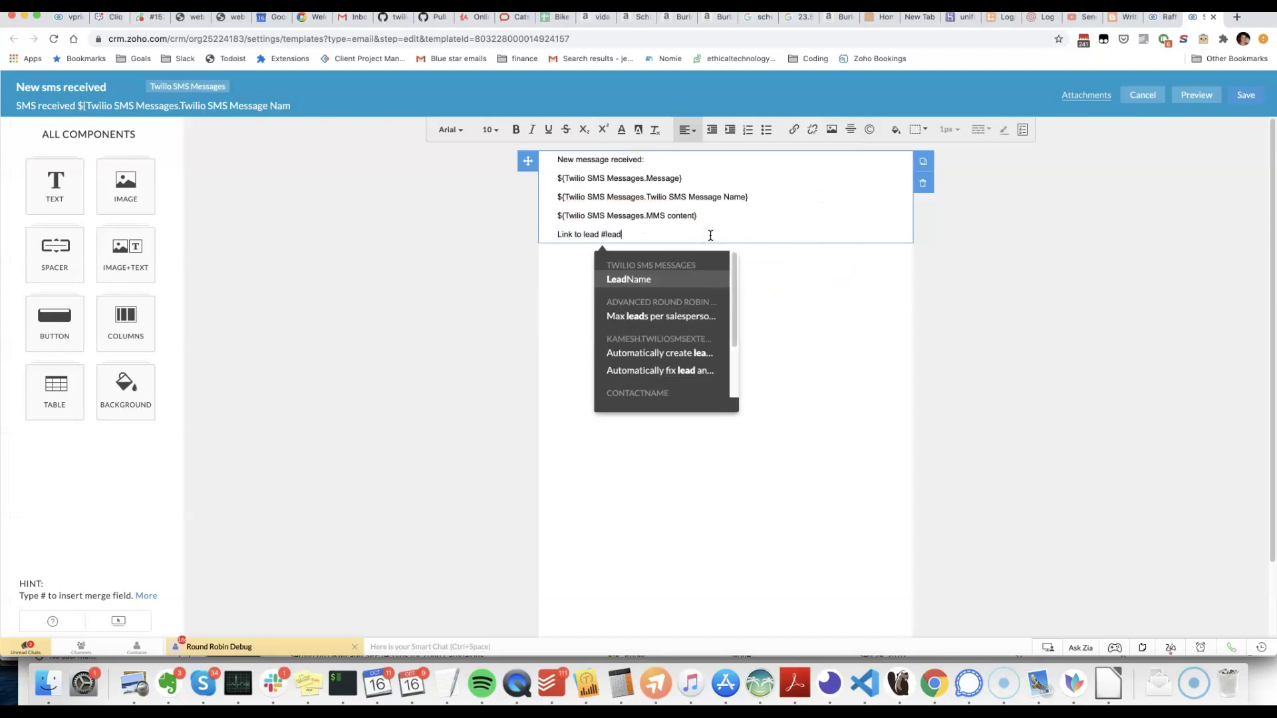
pyautogui.press('Return')
pyautogui.click(770, 231)
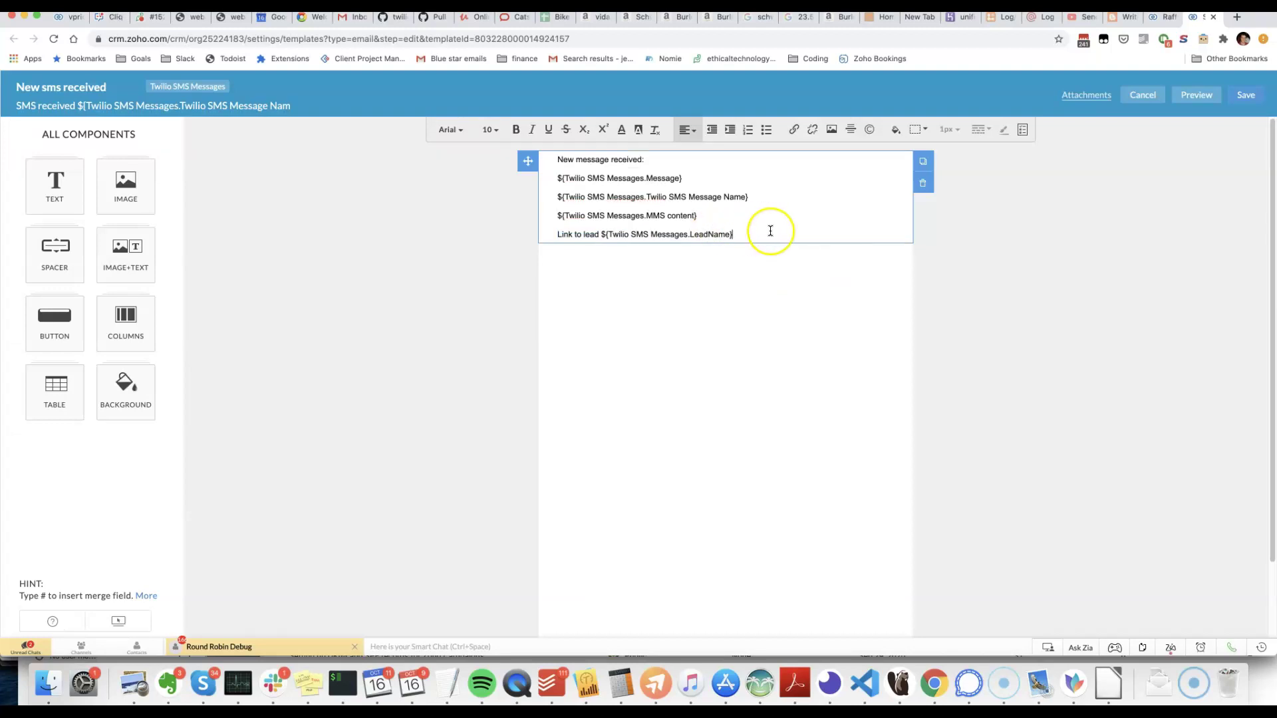
# Insert the LeadName module's Prospect Id lookup merge field on a new line.
pyautogui.press('Return')
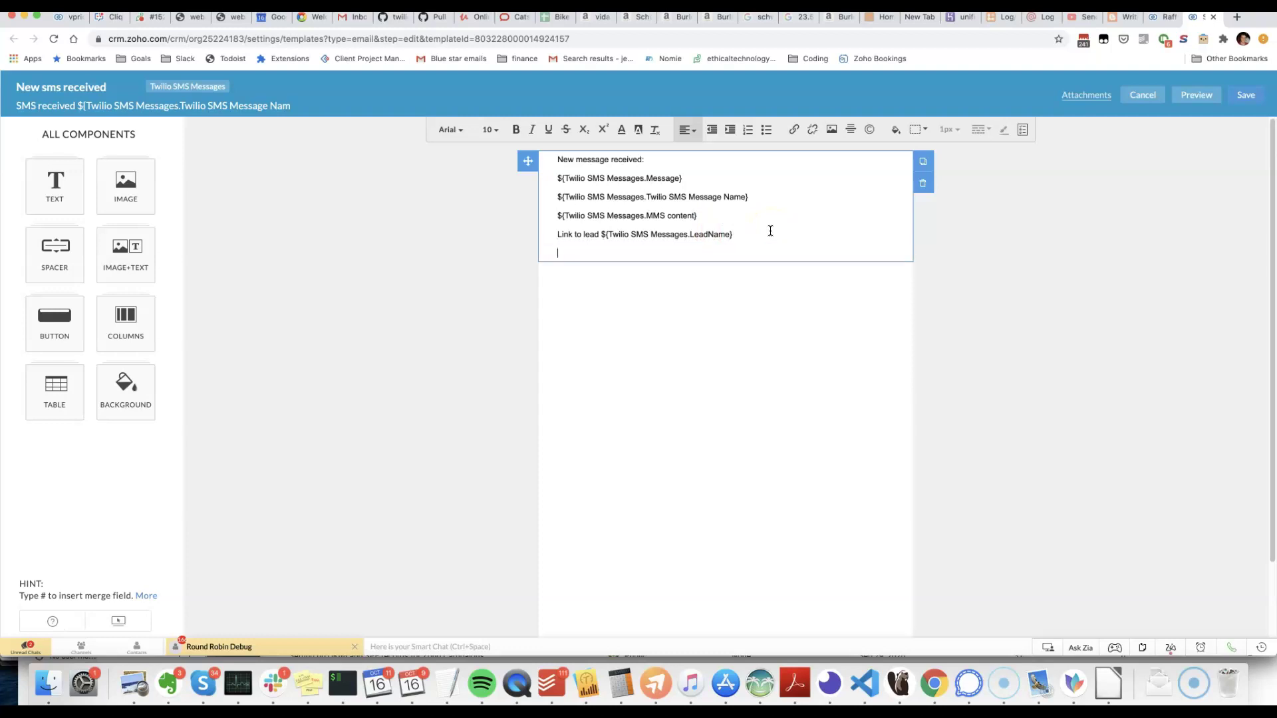
pyautogui.write('#')
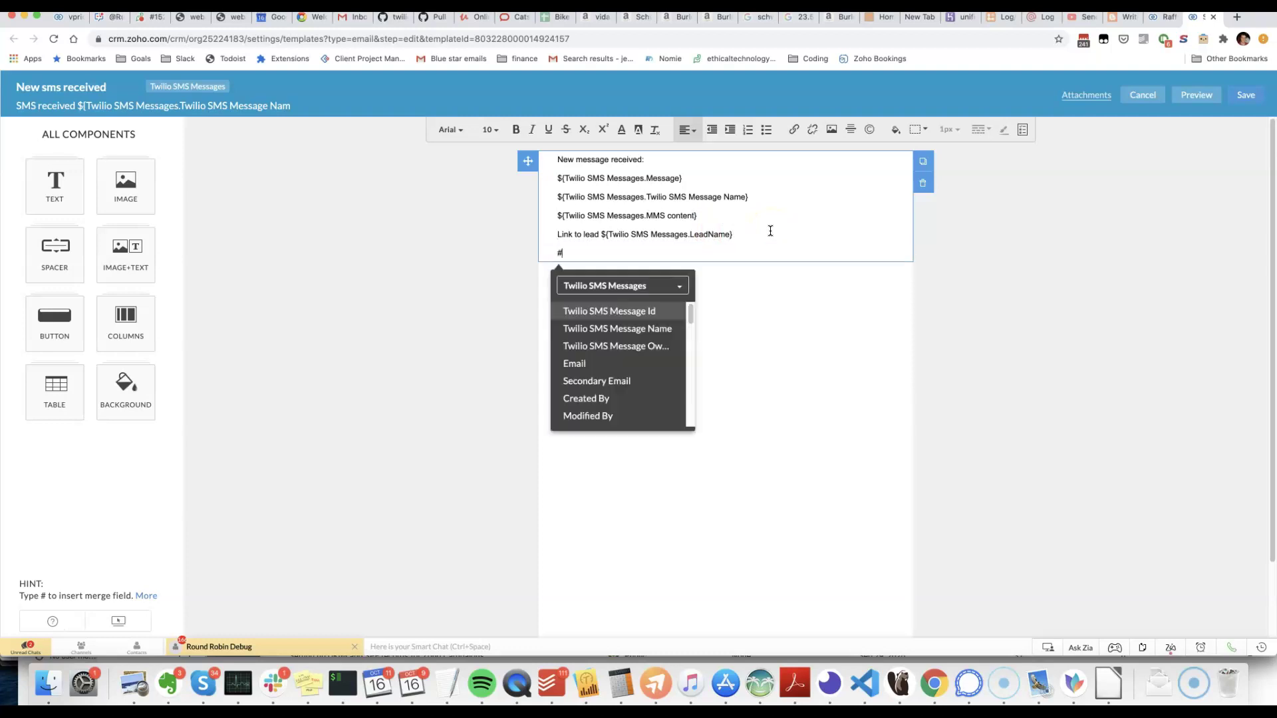
pyautogui.click(625, 285)
pyautogui.scroll(-3, 615, 332)
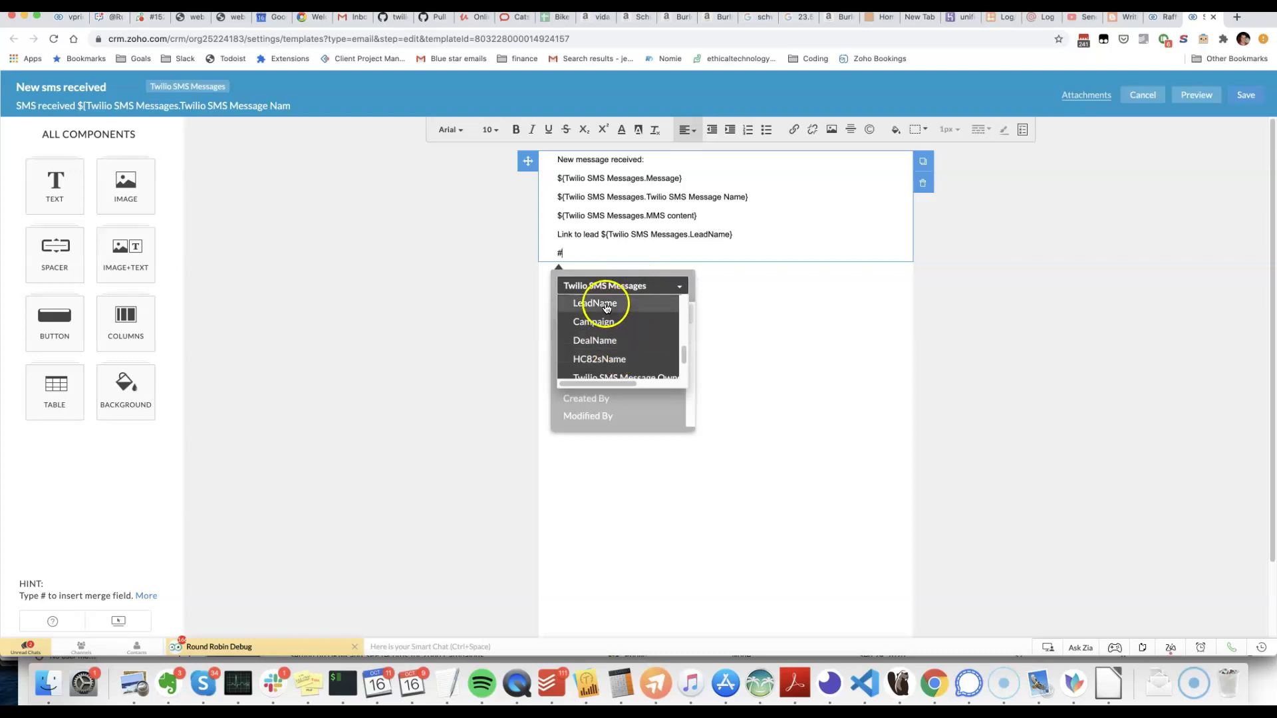
pyautogui.click(604, 304)
pyautogui.click(609, 310)
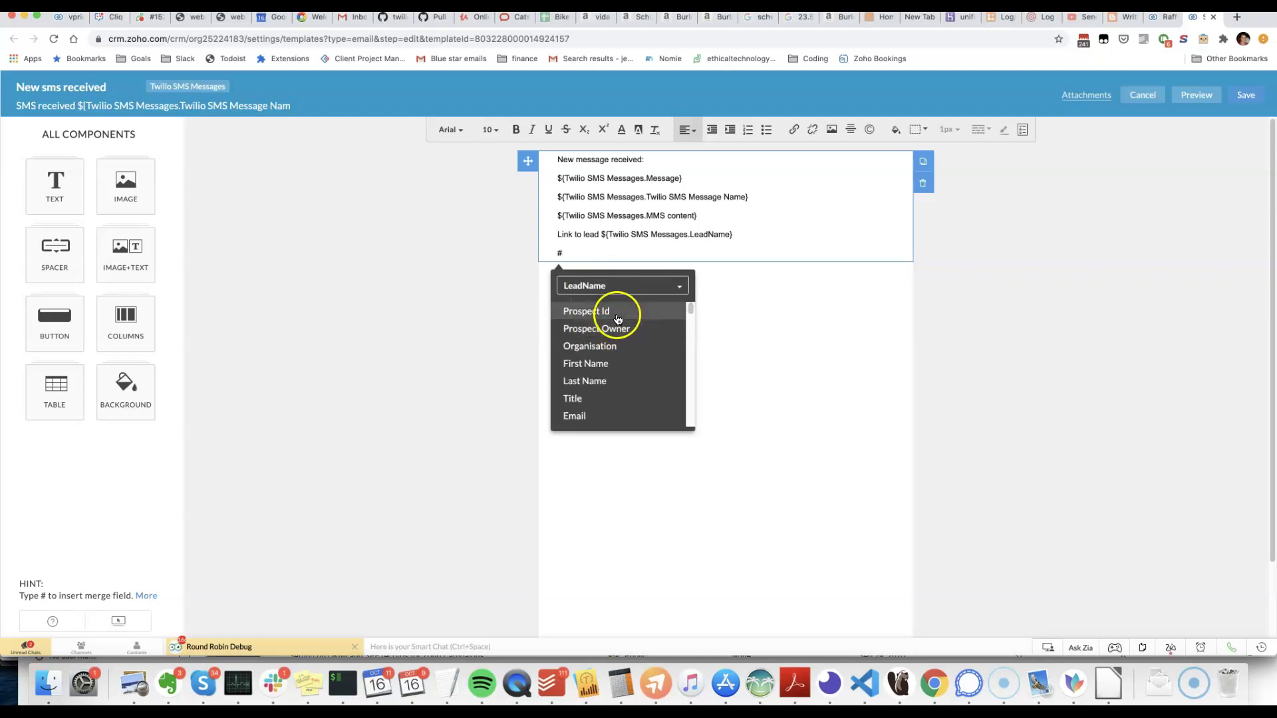
# Delete both the LeadName and Prospect Id merge fields, leaving plain 'Link to lead'.
pyautogui.tripleClick(546, 256)
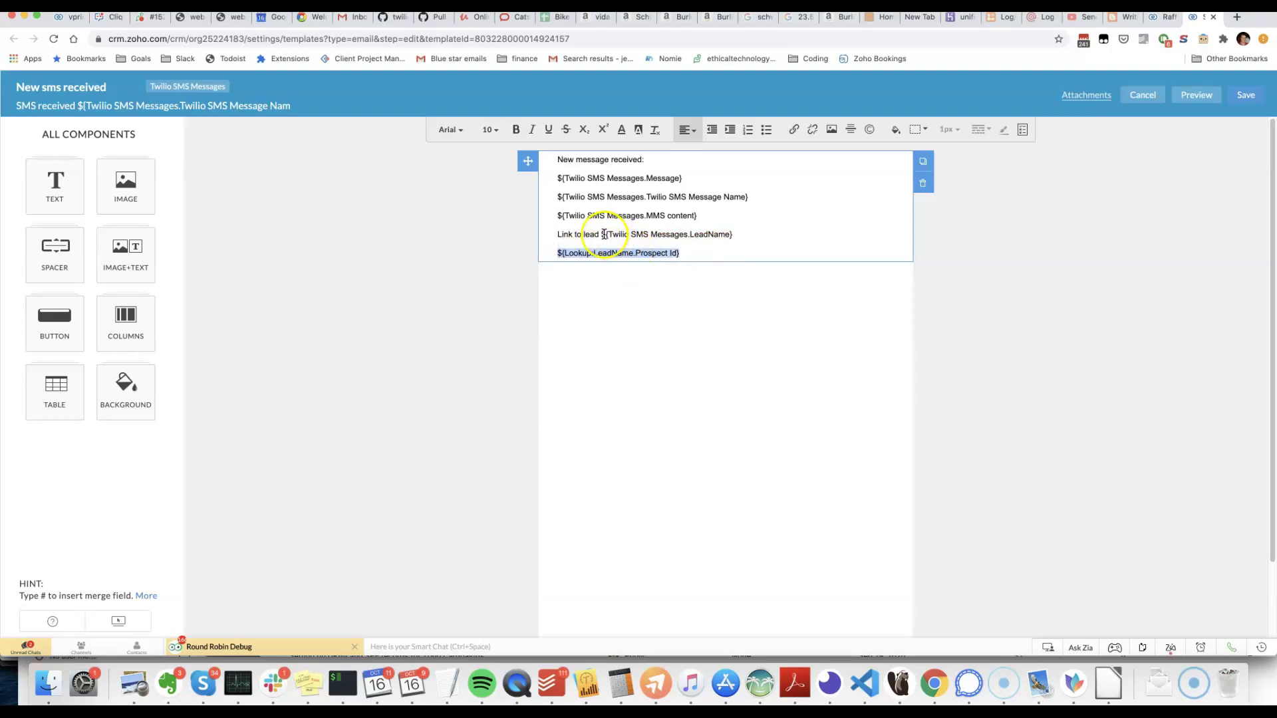
pyautogui.moveTo(604, 234); pyautogui.dragTo(820, 273)
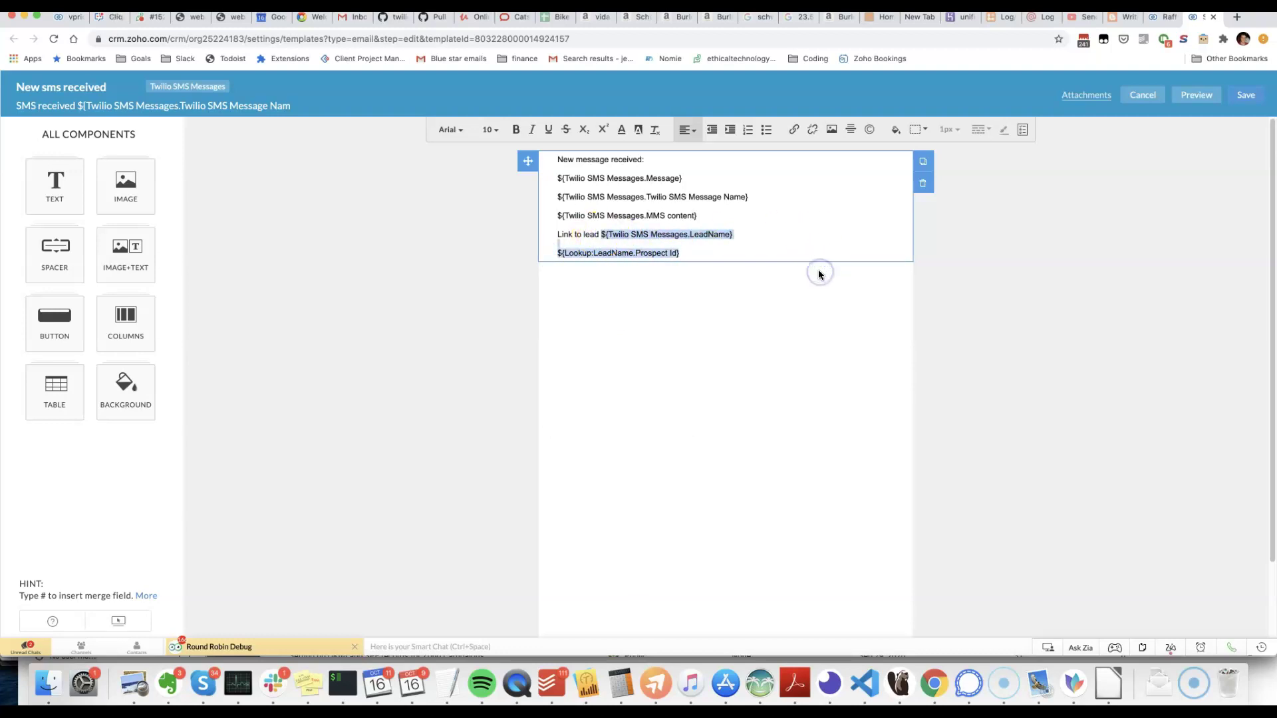
pyautogui.press('BackSpace')
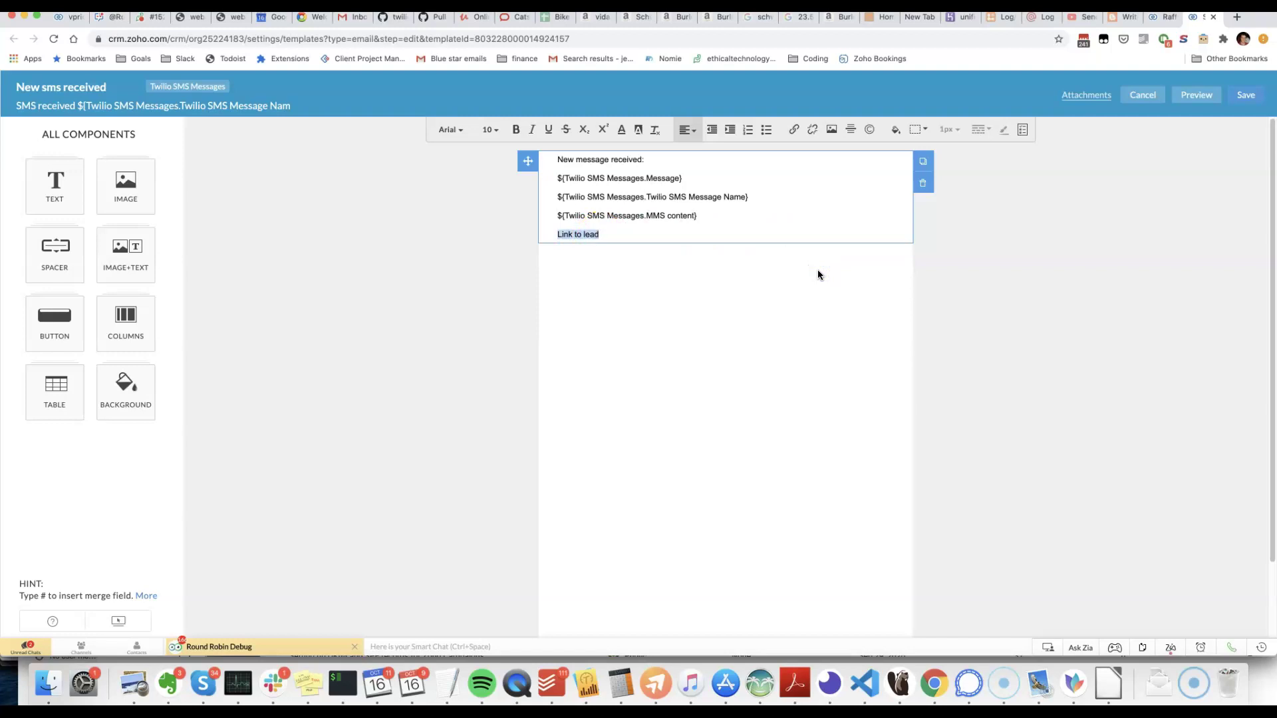
# Hyperlink 'Link to lead' to the Leads URL ending in ${Lookup:LeadName.Prospect Id}.
pyautogui.click(794, 129)
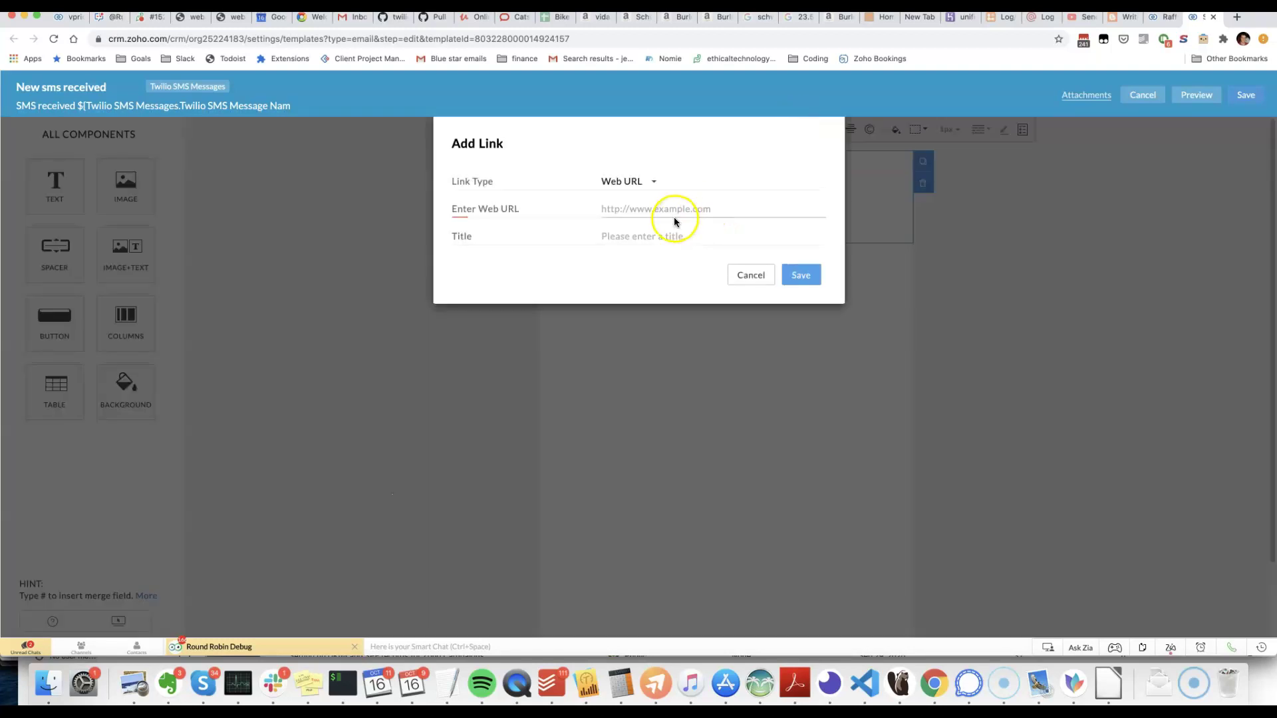
pyautogui.press('super+shift+v')
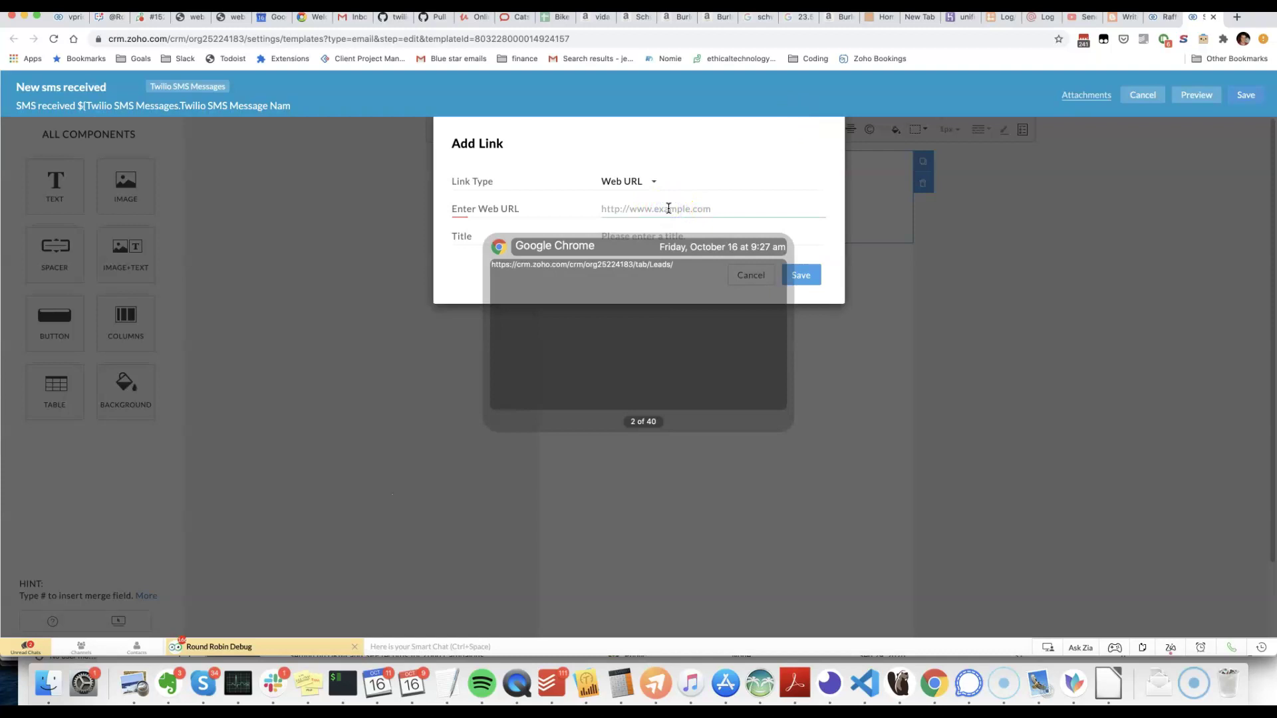
pyautogui.press('Return')
pyautogui.press('super+shift+v')
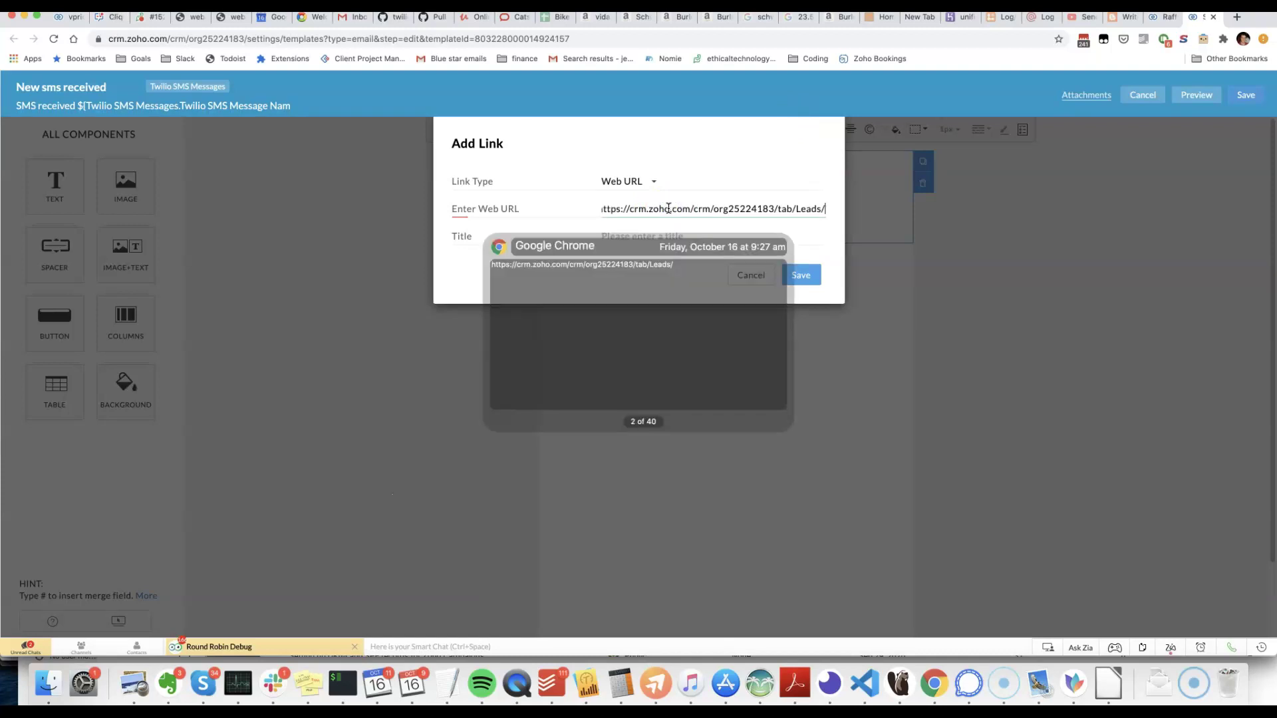
pyautogui.press('Up')
pyautogui.press('Return')
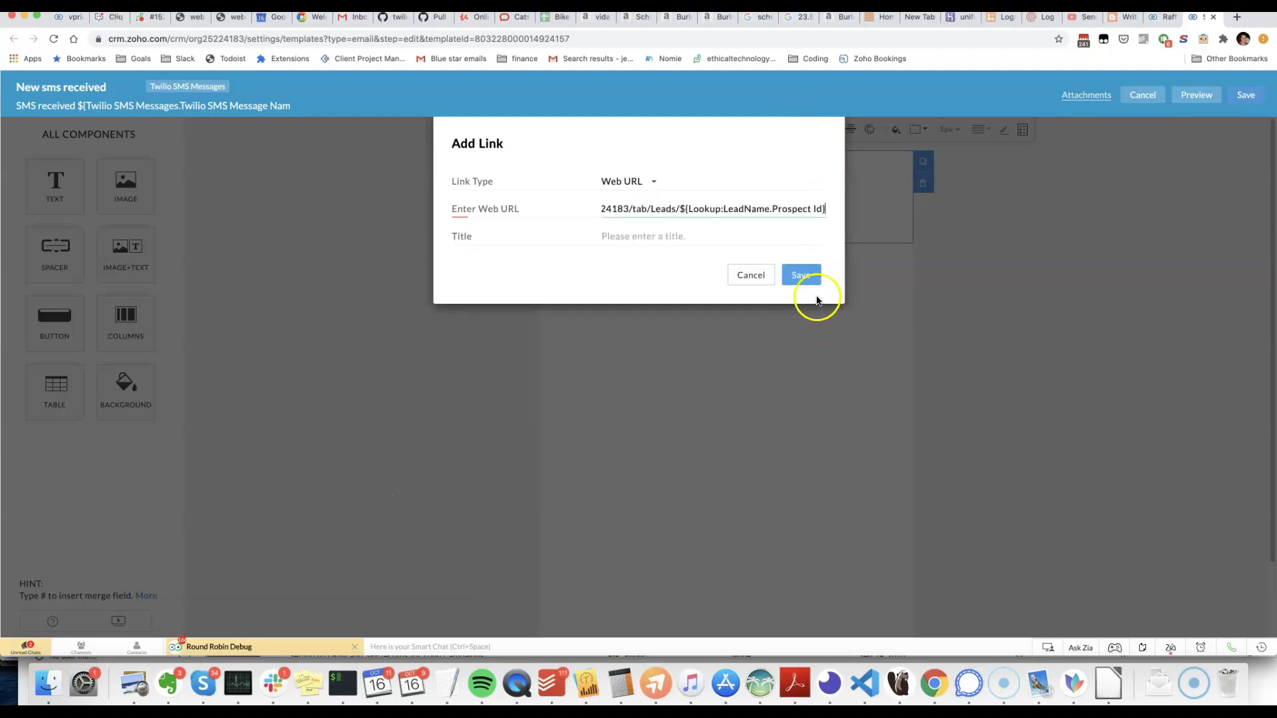
pyautogui.click(802, 276)
# Add an empty line below the link and return the insertion point to the end of 'Link to lead'.
pyautogui.click(677, 232)
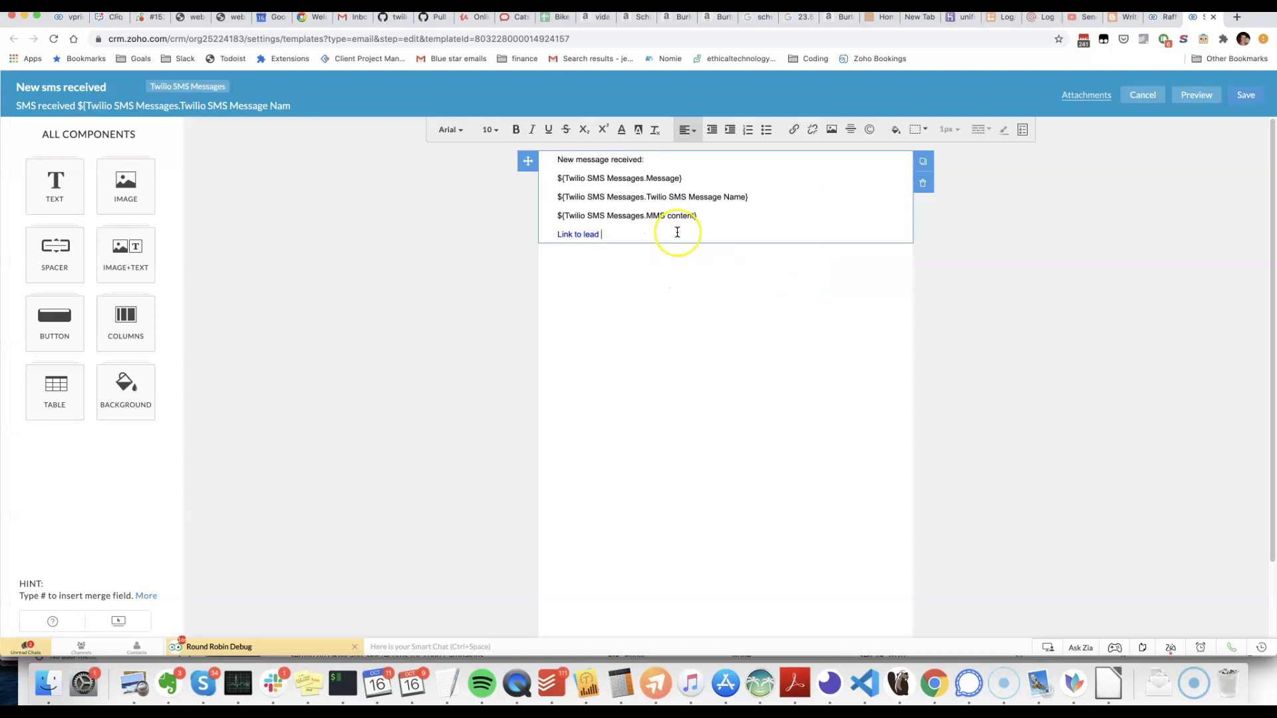
pyautogui.press('Return')
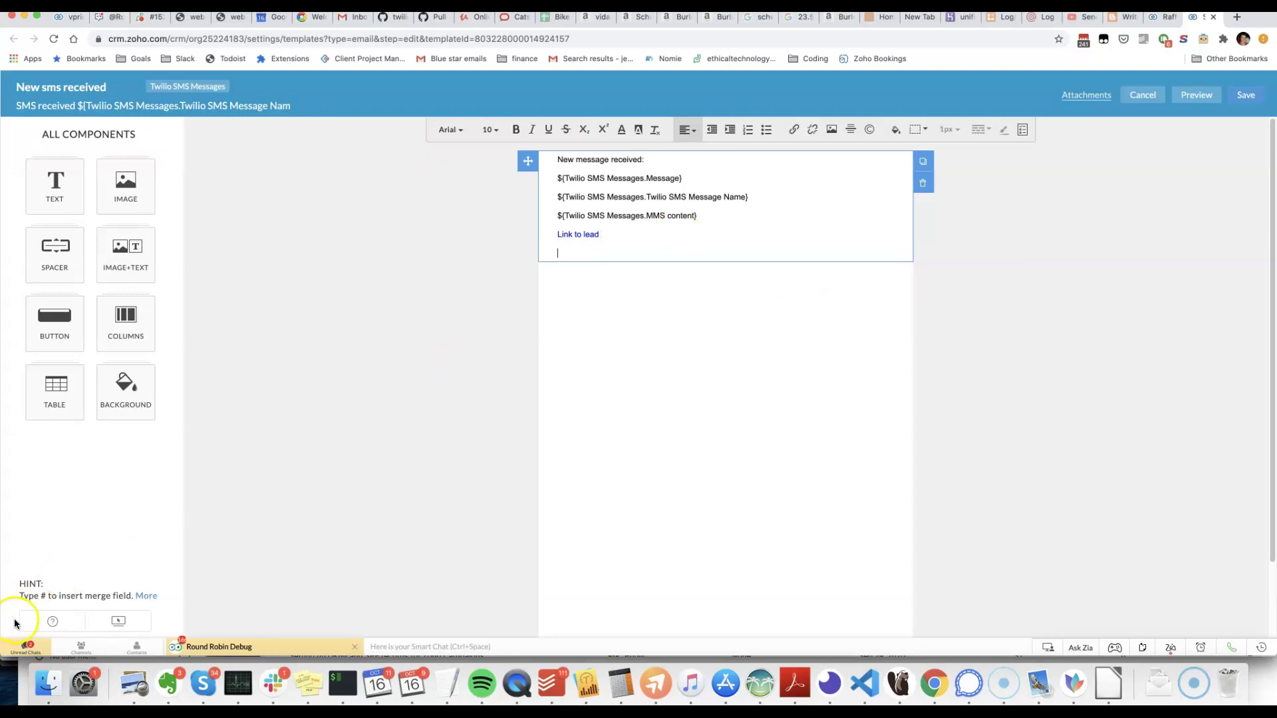
pyautogui.click(631, 237)
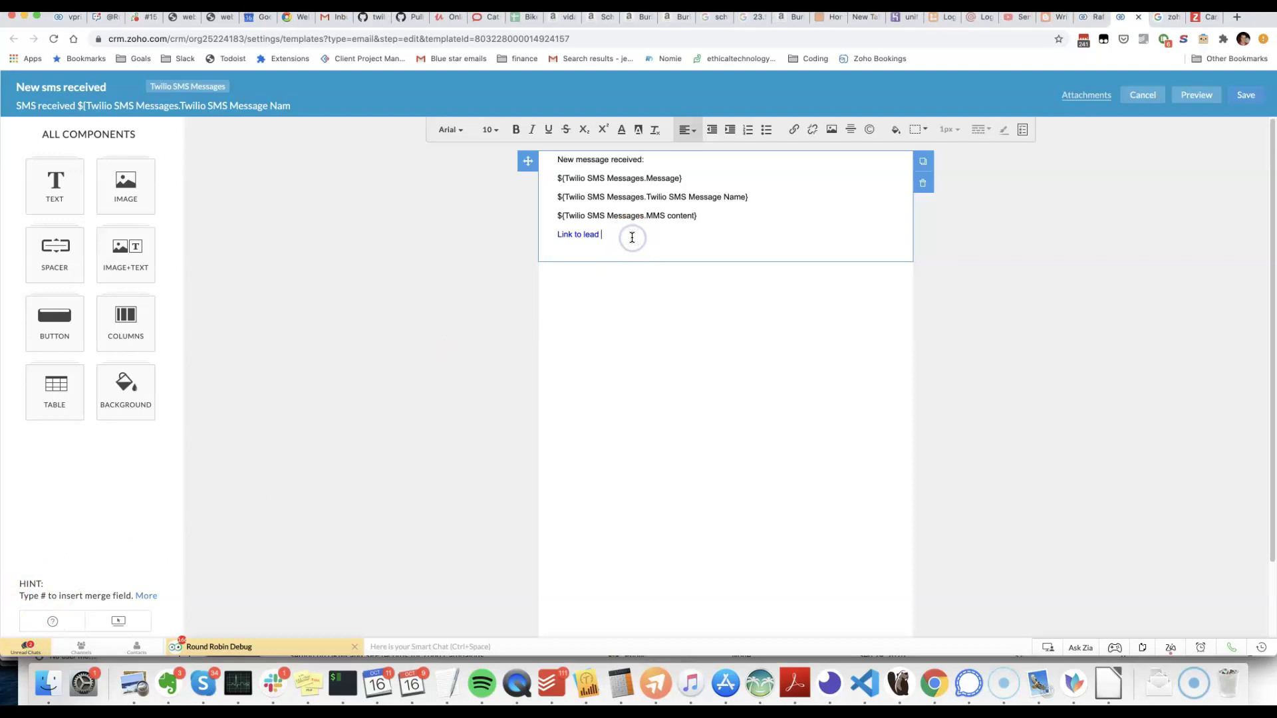
pyautogui.click(613, 244)
pyautogui.click(1206, 20)
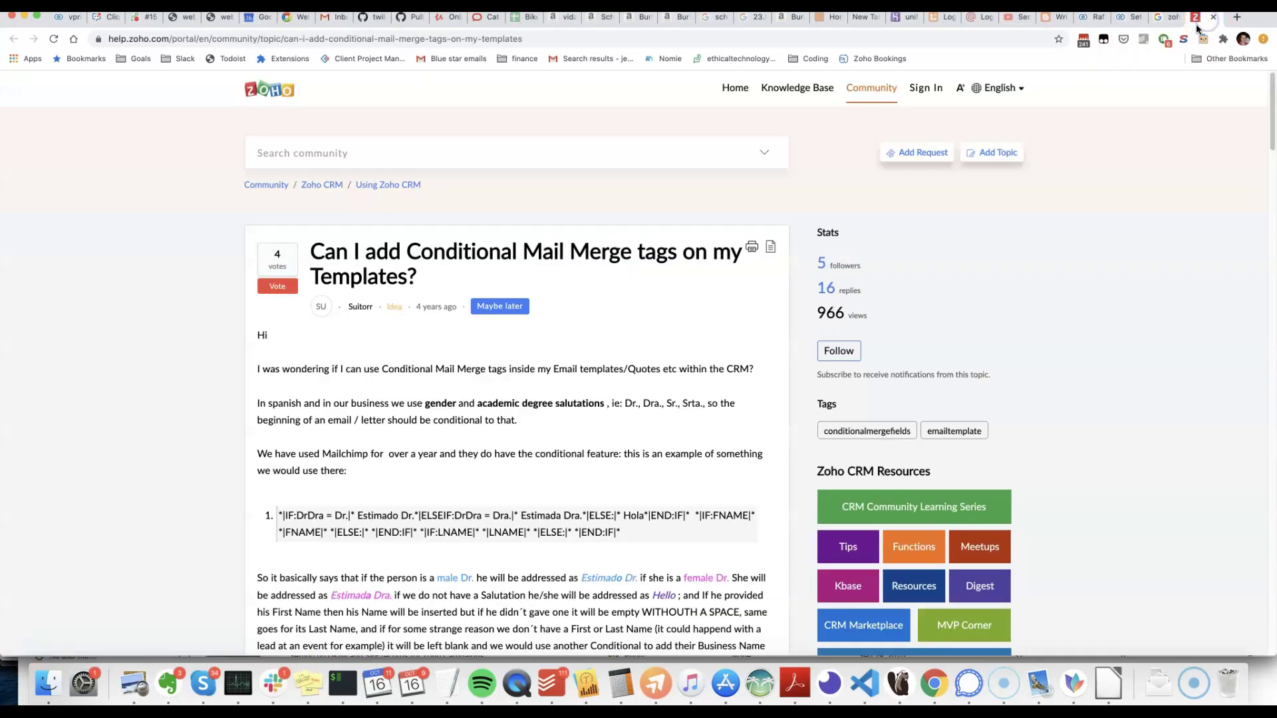
pyautogui.scroll(-3, 193, 251)
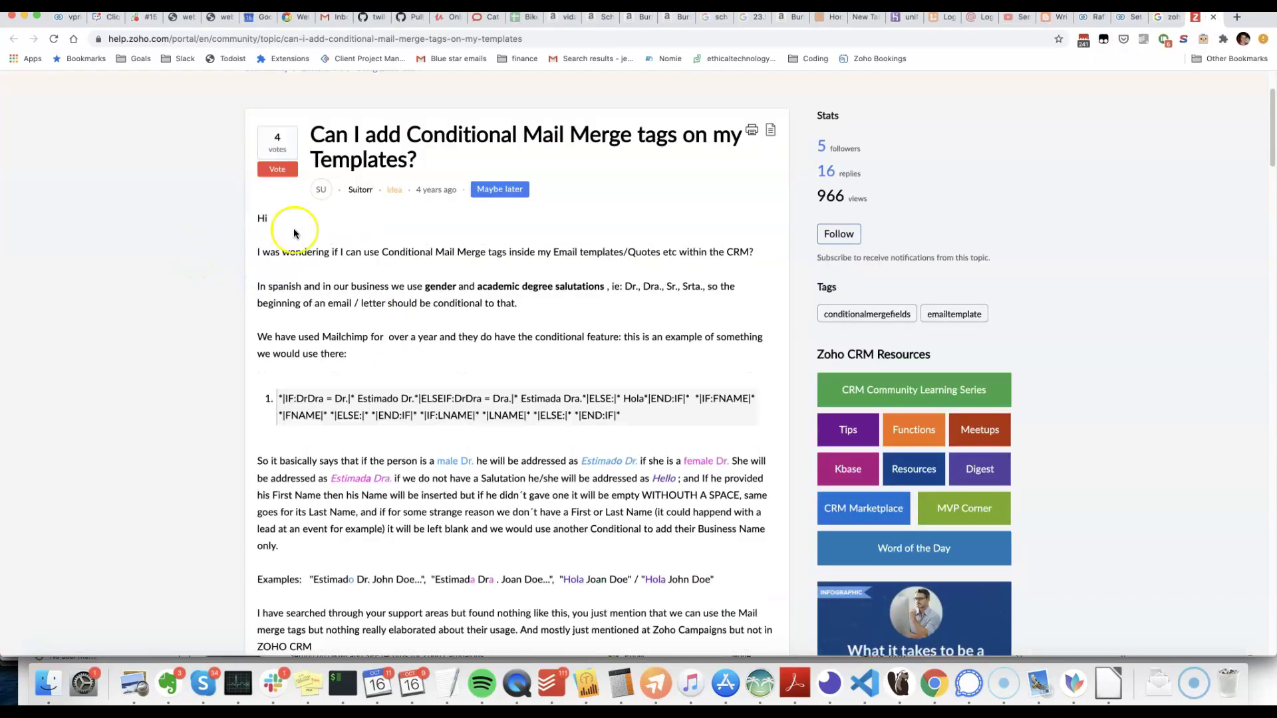
pyautogui.moveTo(363, 160); pyautogui.dragTo(325, 137)
pyautogui.click(285, 172)
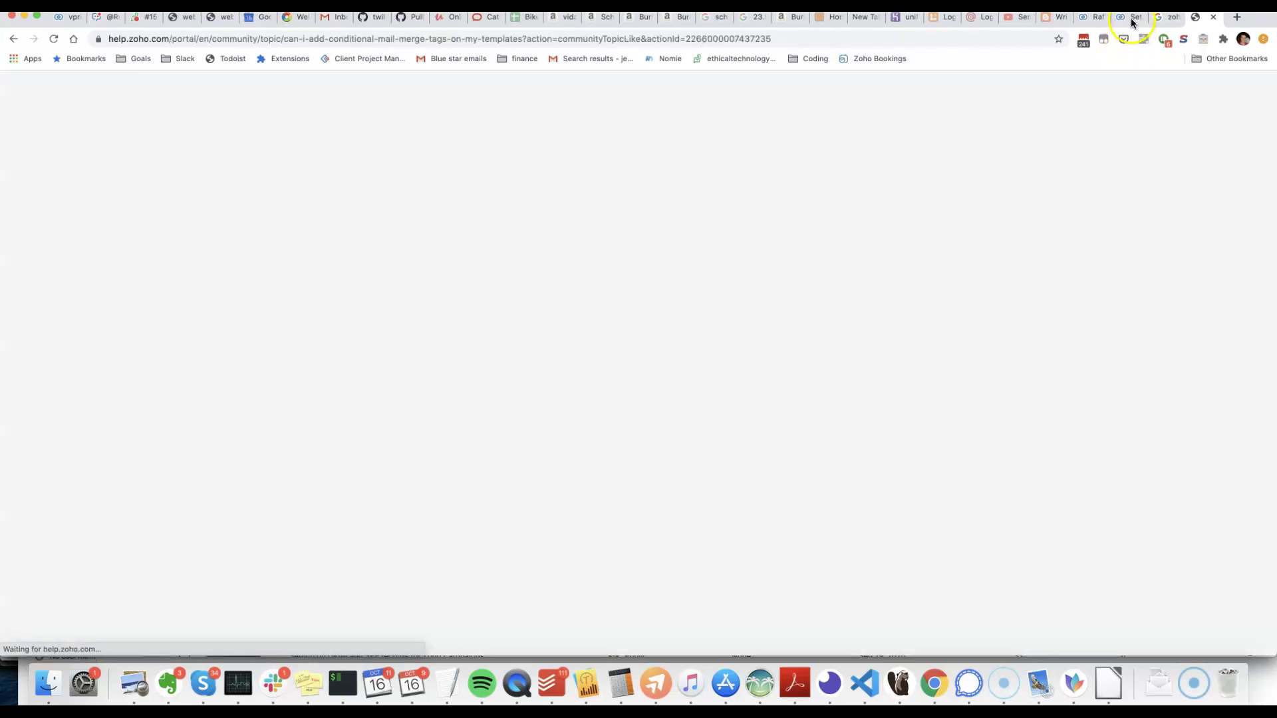
# Search the merge-field suggestions with #lead and 'full' for the lead's name field.
pyautogui.click(1132, 20)
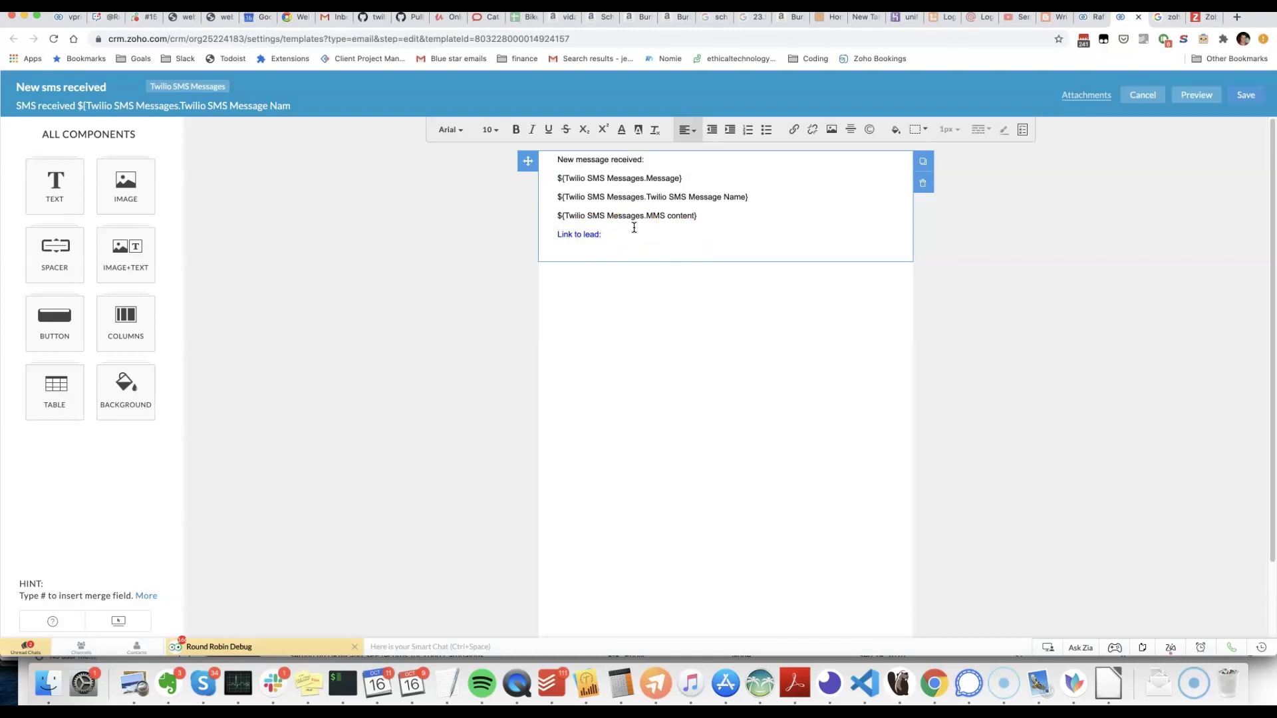
pyautogui.write('#lead')
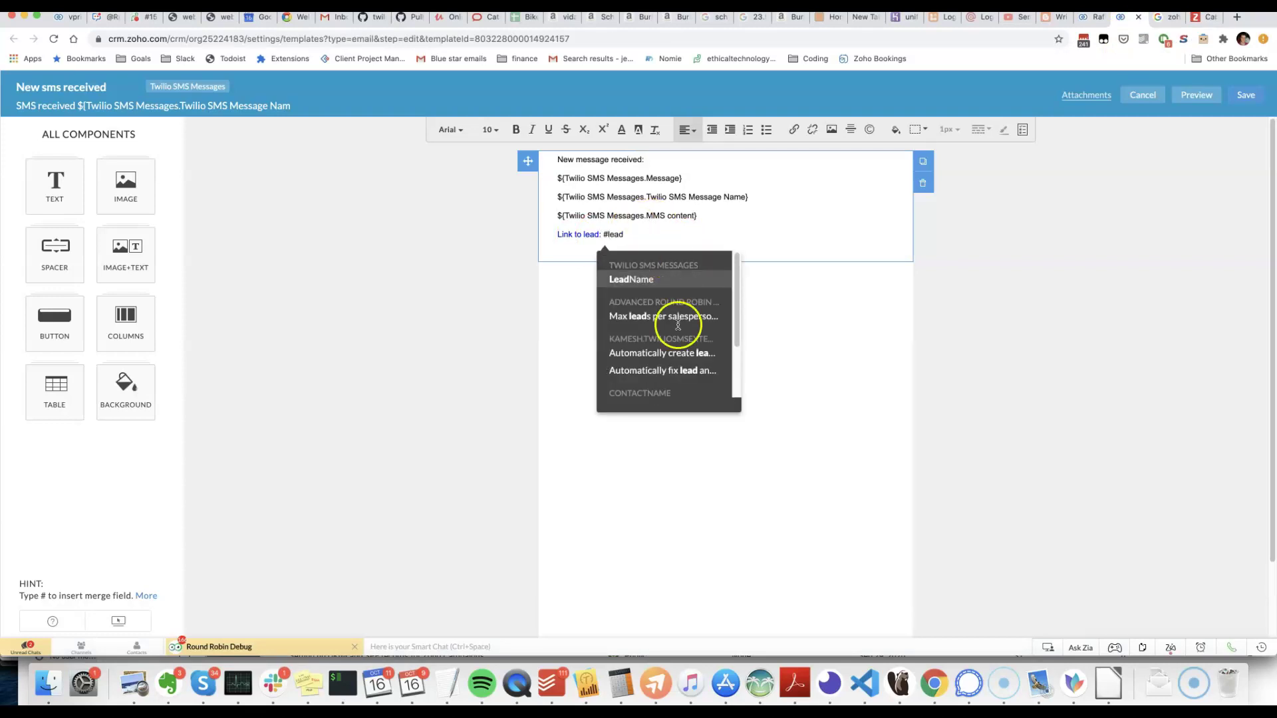
pyautogui.scroll(-3, 676, 323)
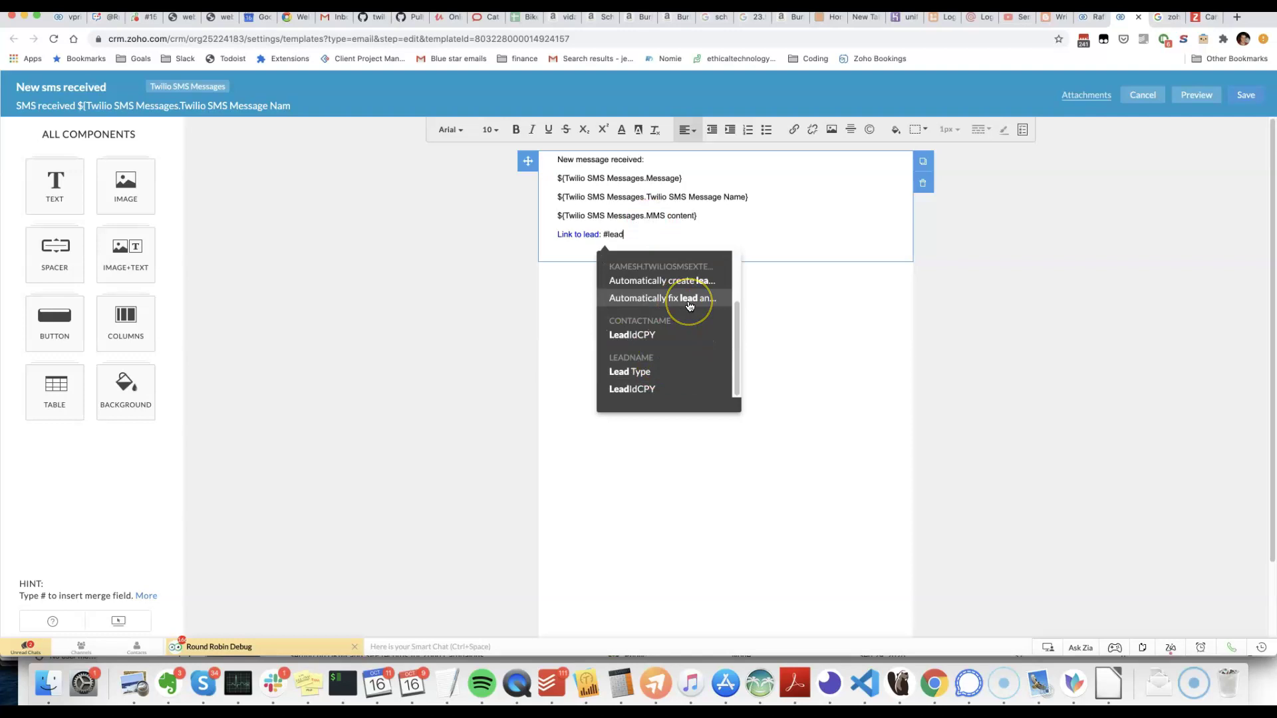
pyautogui.press('BackSpace')
pyautogui.press('BackSpace')
pyautogui.press('BackSpace')
pyautogui.press('BackSpace')
pyautogui.write('full#u')
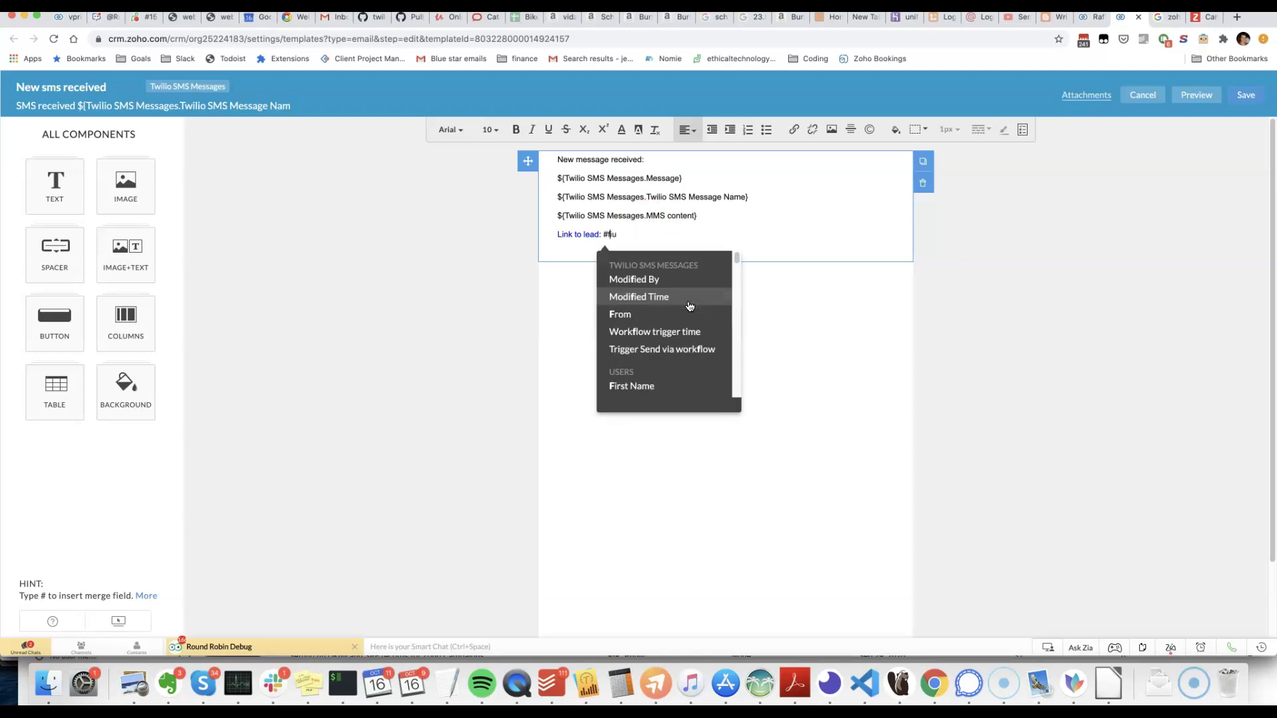
pyautogui.press('Left')
pyautogui.press('BackSpace')
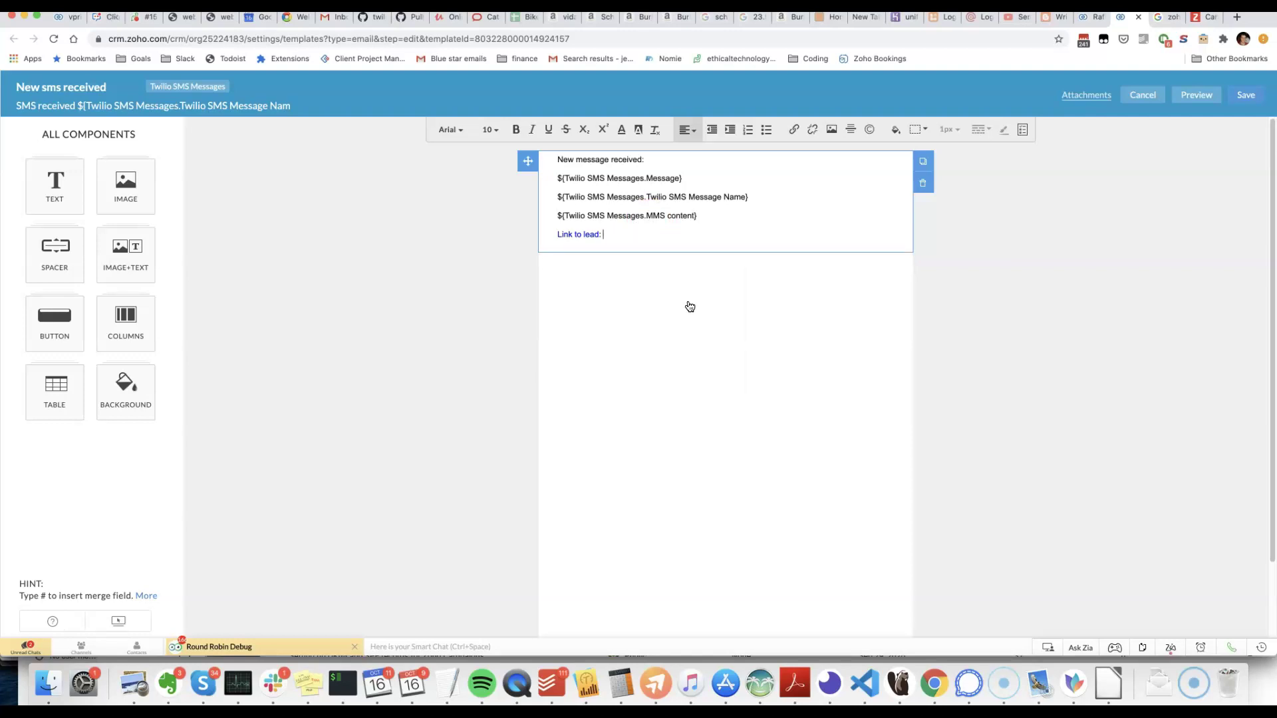
# Insert the ${Lookup:LeadName.First Name} field after 'Link to lead:' and select that line.
pyautogui.write('#f')
pyautogui.press('Right')
pyautogui.write('l')
pyautogui.press('BackSpace')
pyautogui.press('BackSpace')
pyautogui.press('BackSpace')
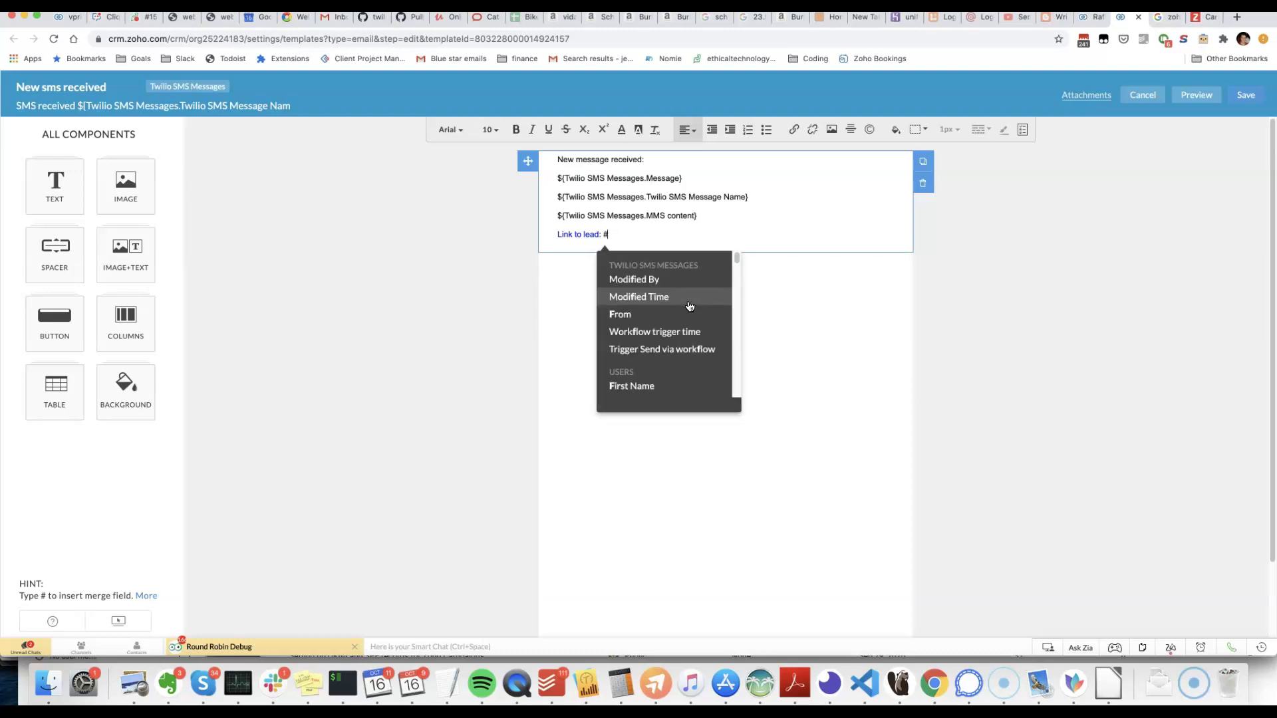
pyautogui.write('firs')
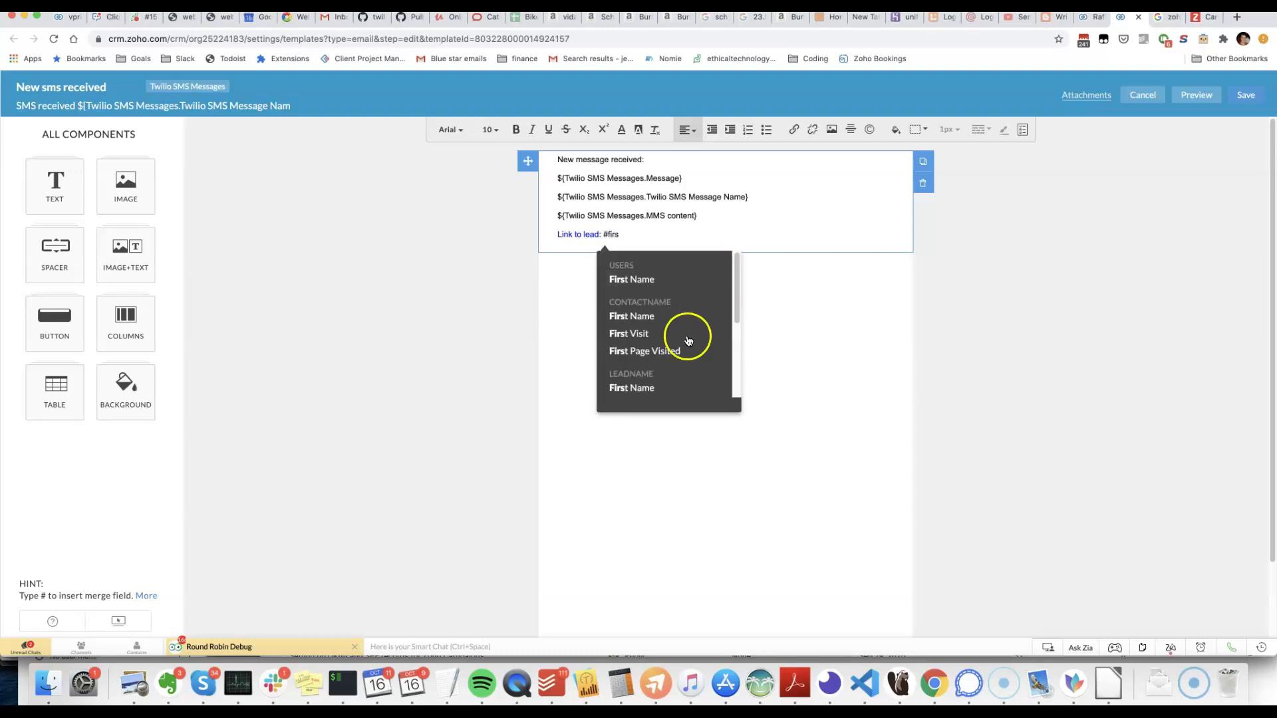
pyautogui.scroll(-3, 685, 332)
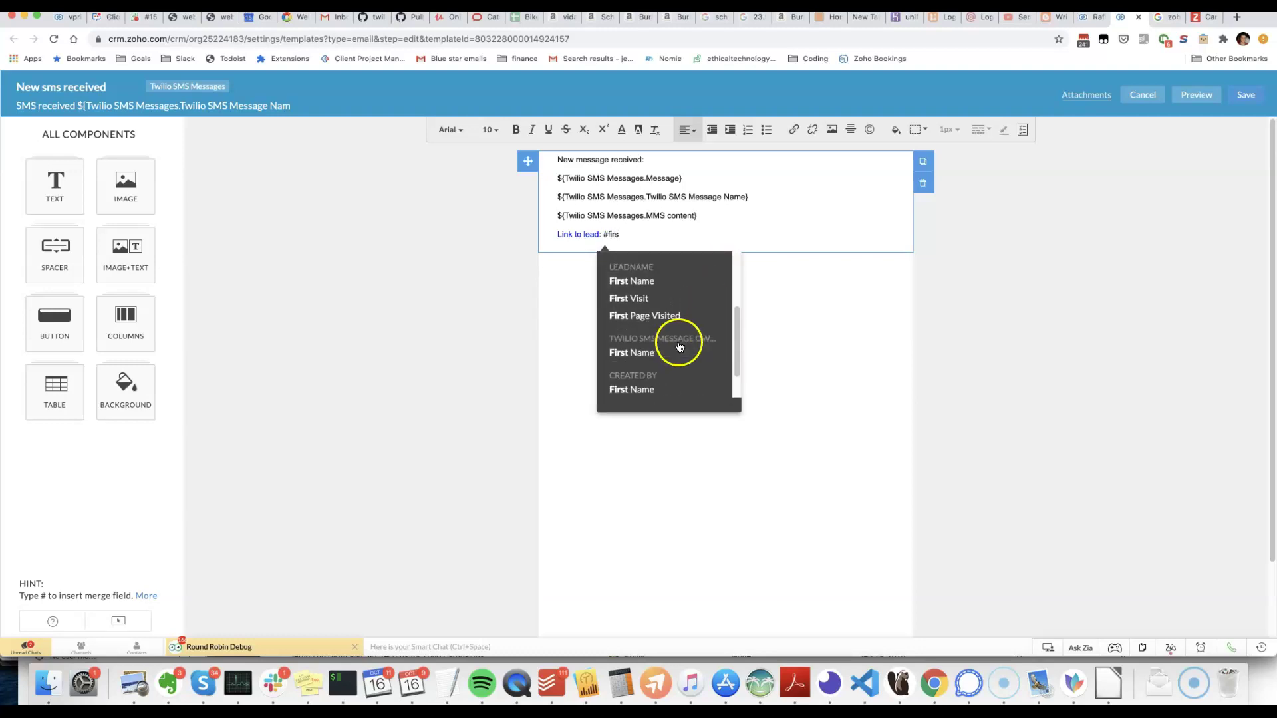
pyautogui.click(652, 285)
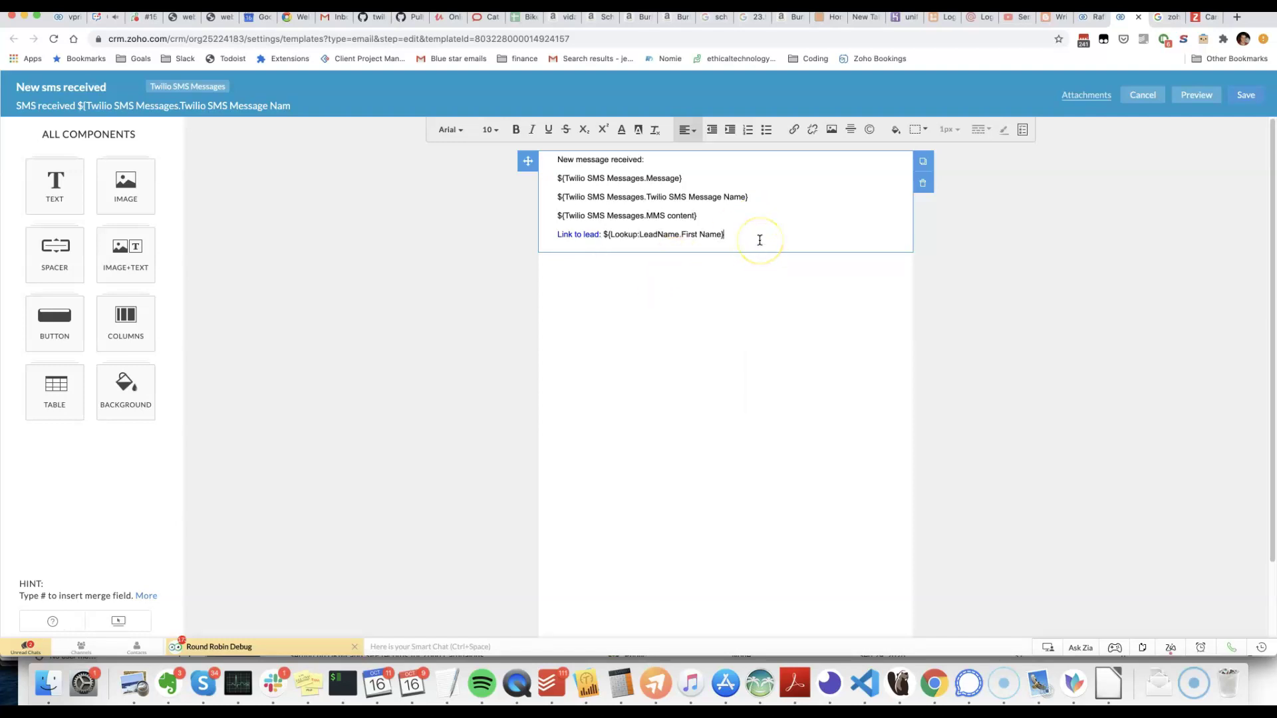
pyautogui.moveTo(749, 236); pyautogui.dragTo(557, 234)
# Duplicate the 'Link to lead:' line onto the empty line below.
pyautogui.hotkey('ctrl', 'c')
pyautogui.click(601, 252)
pyautogui.hotkey('ctrl', 'v')
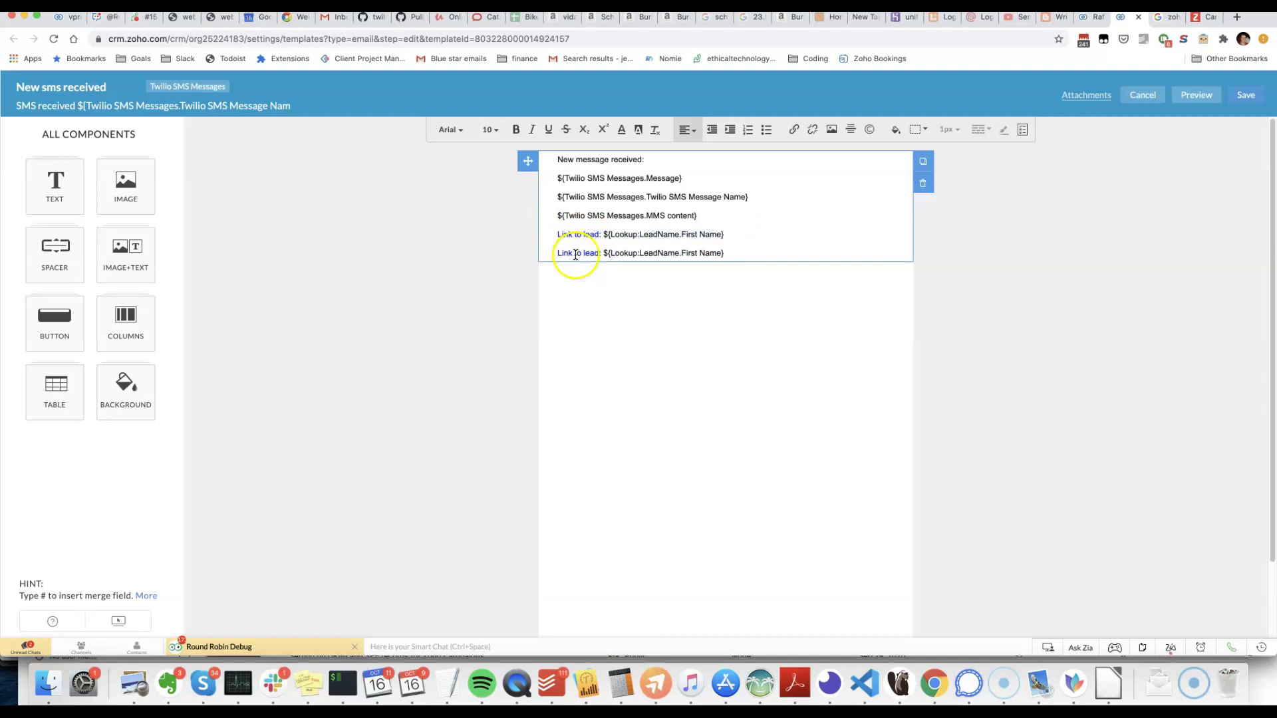
# Change the second link's web URL from Leads to Contacts and remove Leads from its title.
pyautogui.click(794, 130)
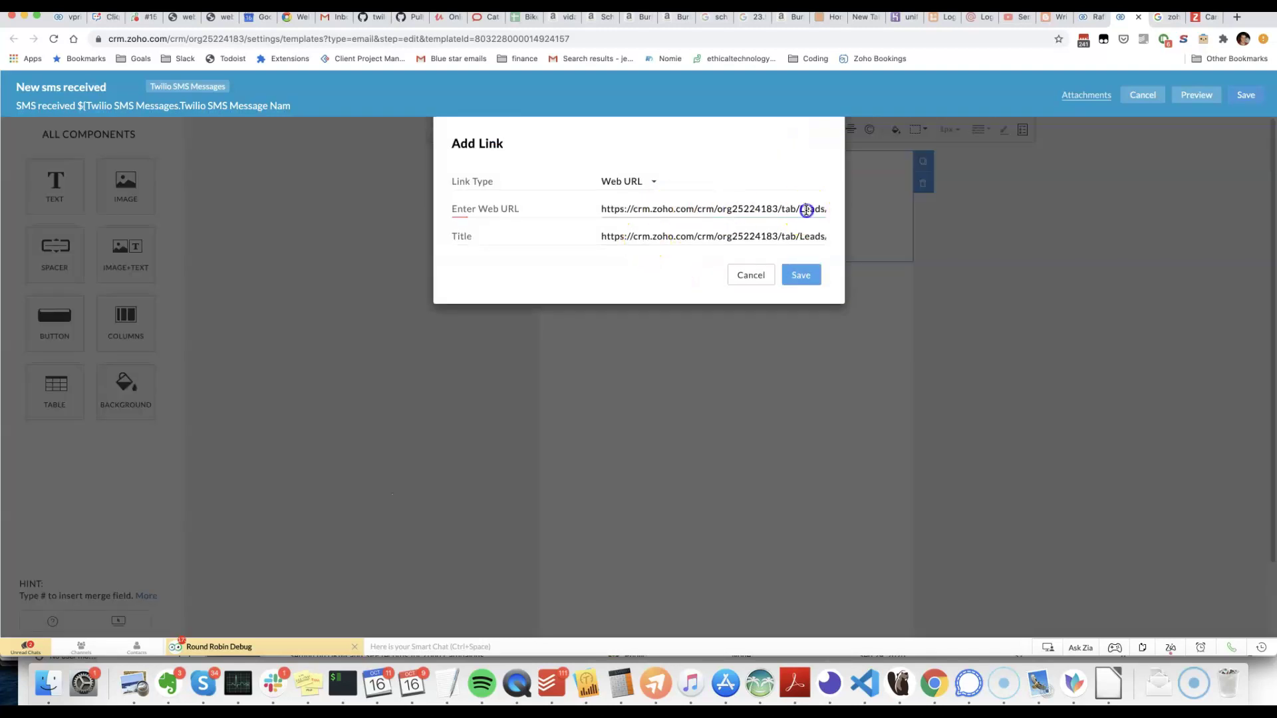
pyautogui.doubleClick(808, 209)
pyautogui.write('Contacts')
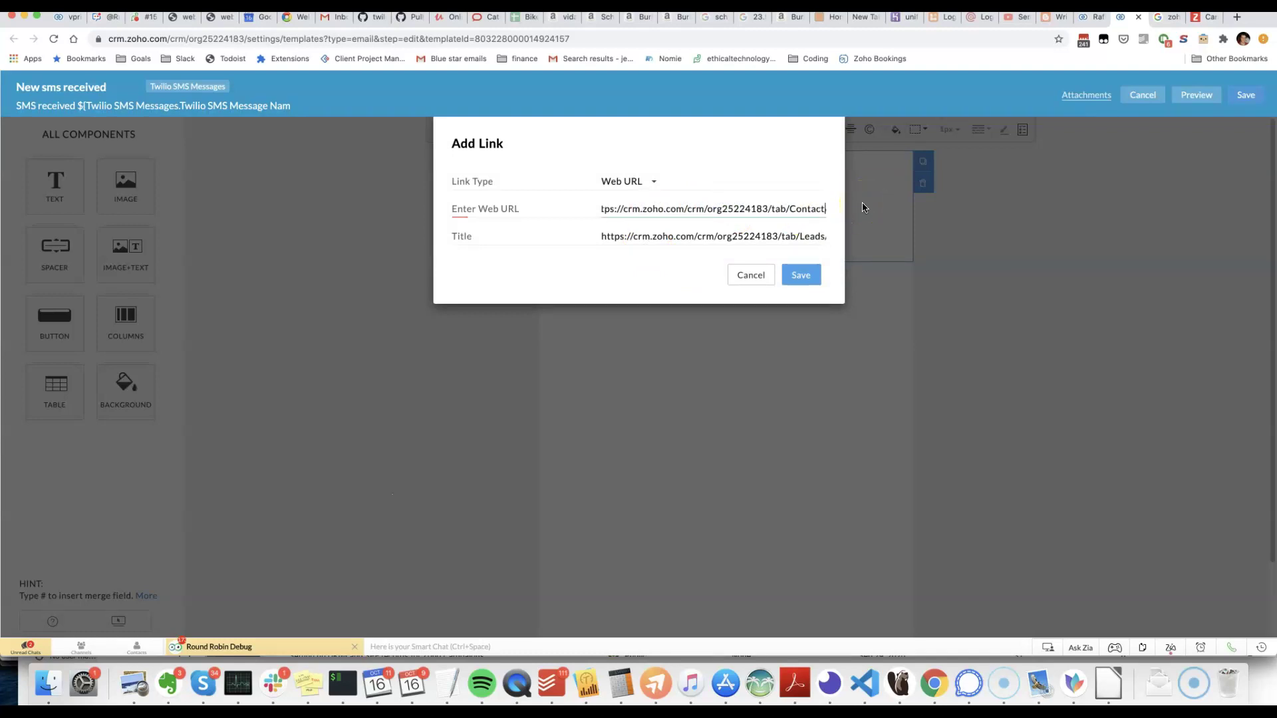
pyautogui.click(803, 236)
pyautogui.doubleClick(802, 236)
pyautogui.press('BackSpace')
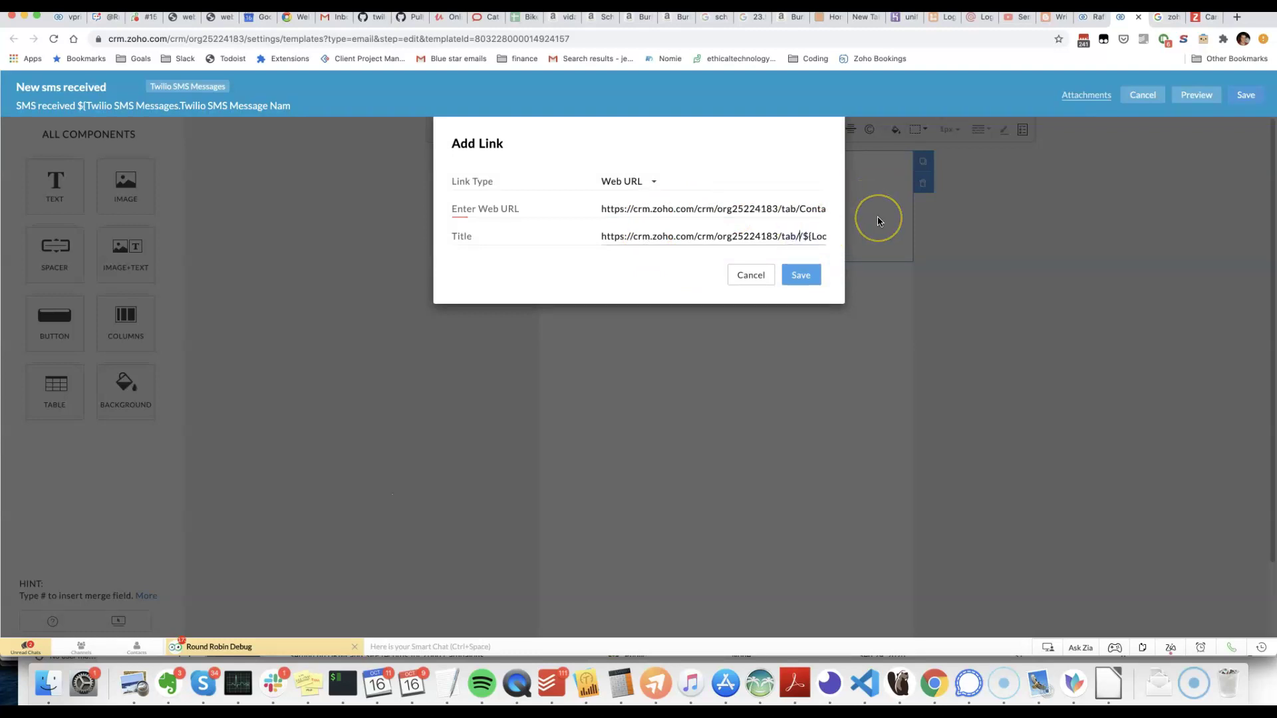
# Copy the full Contacts web address and save the updated link.
pyautogui.click(845, 210)
pyautogui.click(813, 208)
pyautogui.press('super+Right')
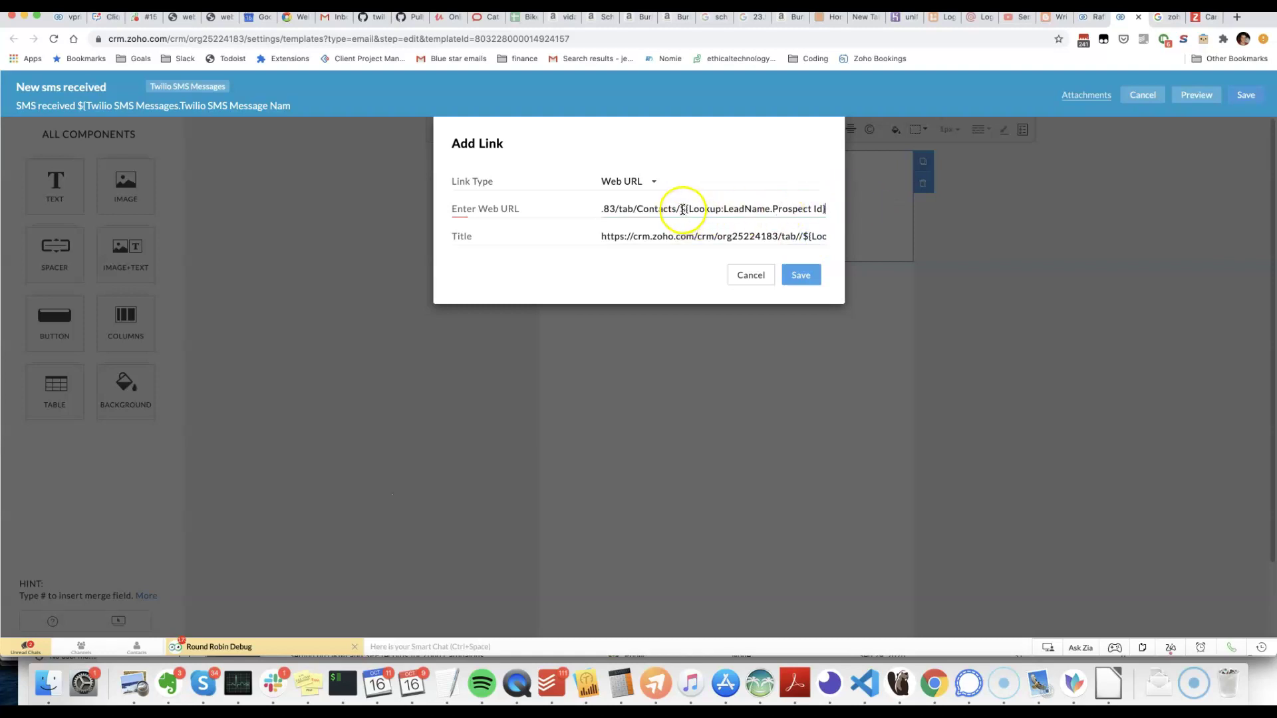
pyautogui.moveTo(682, 209); pyautogui.dragTo(835, 209)
pyautogui.moveTo(679, 209); pyautogui.dragTo(835, 209)
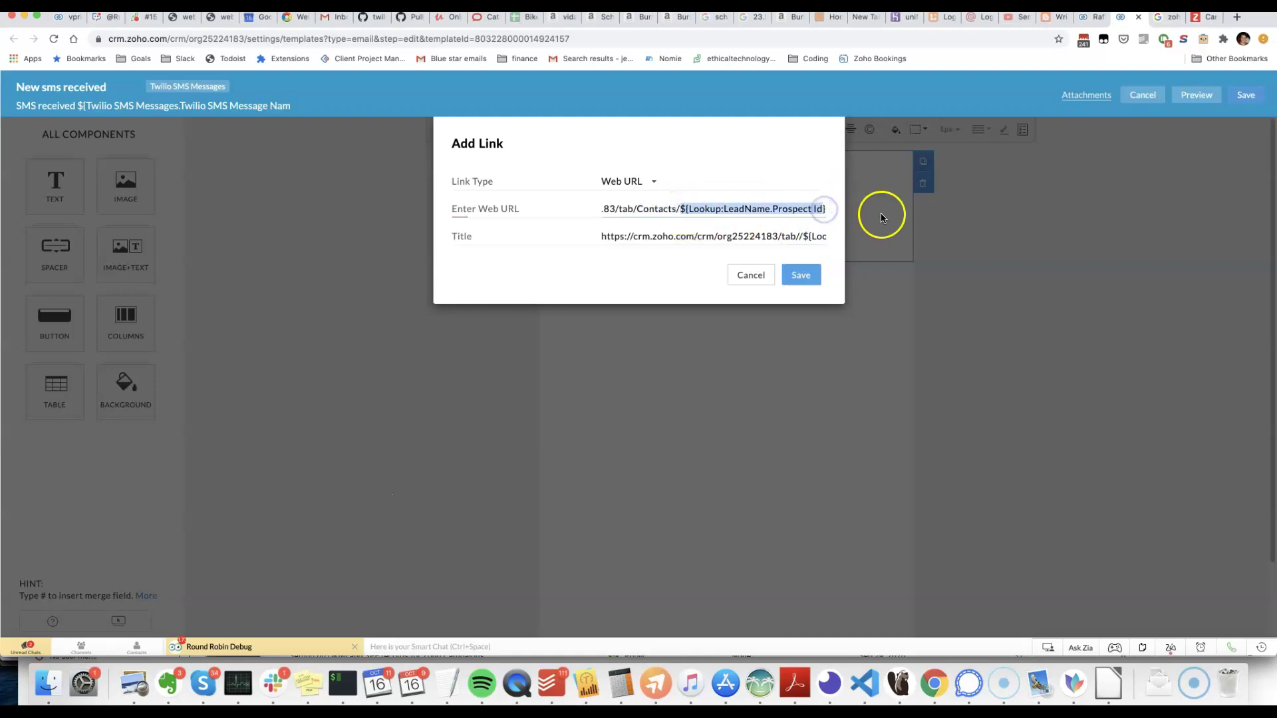
pyautogui.press('super+a')
pyautogui.click(800, 275)
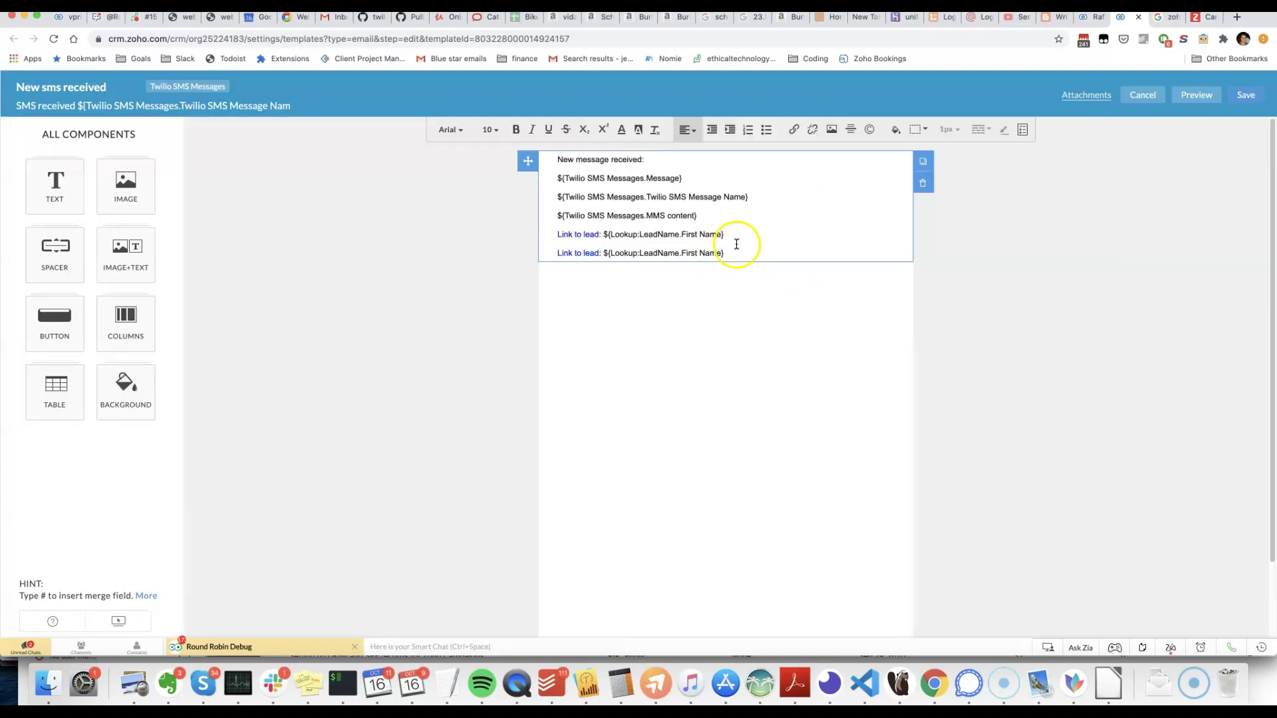
# Delete ${Lookup:LeadName.First Name} from the second line, removing a mistakenly inserted Contact Id field too.
pyautogui.moveTo(730, 253); pyautogui.dragTo(602, 252)
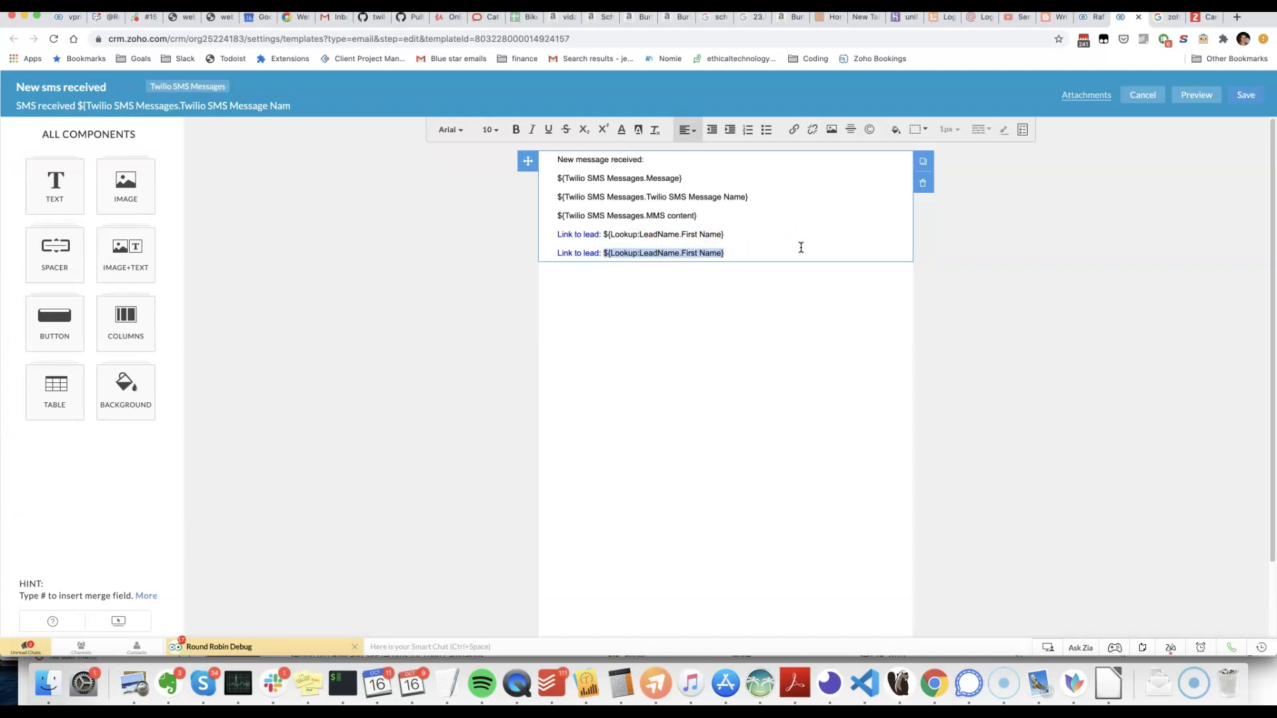
pyautogui.press('BackSpace')
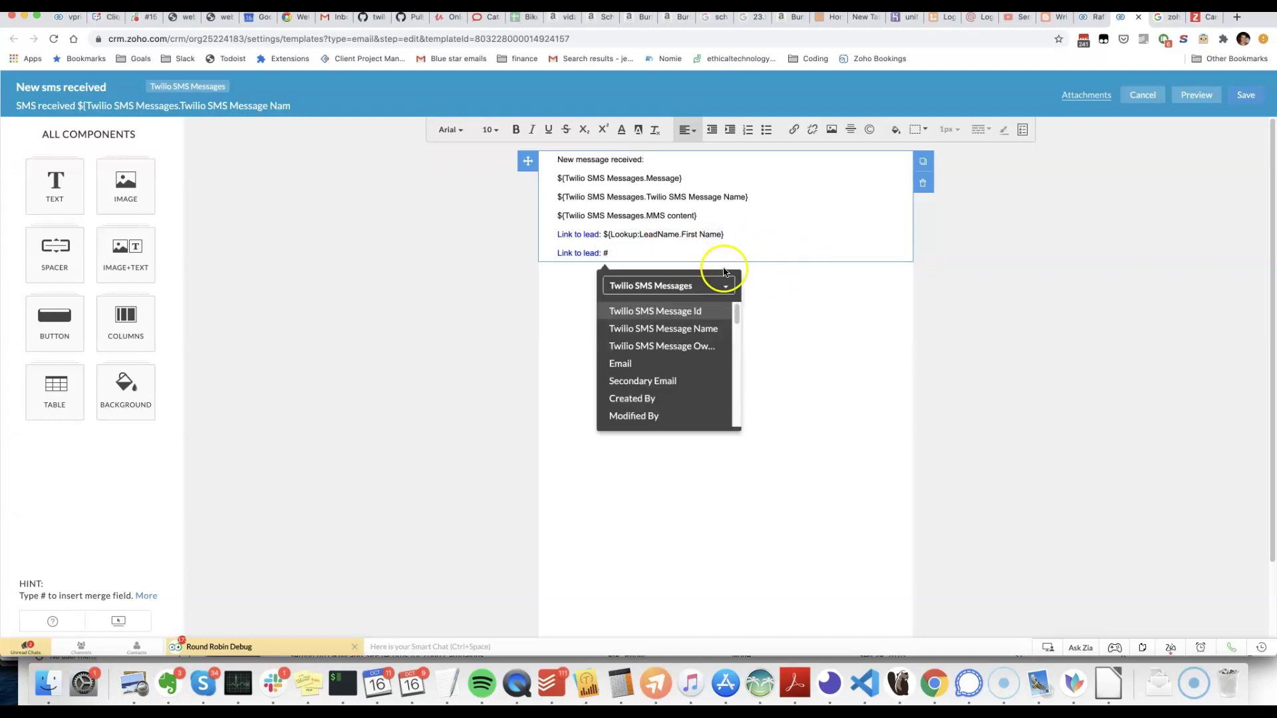
pyautogui.click(723, 285)
pyautogui.scroll(-5, 675, 369)
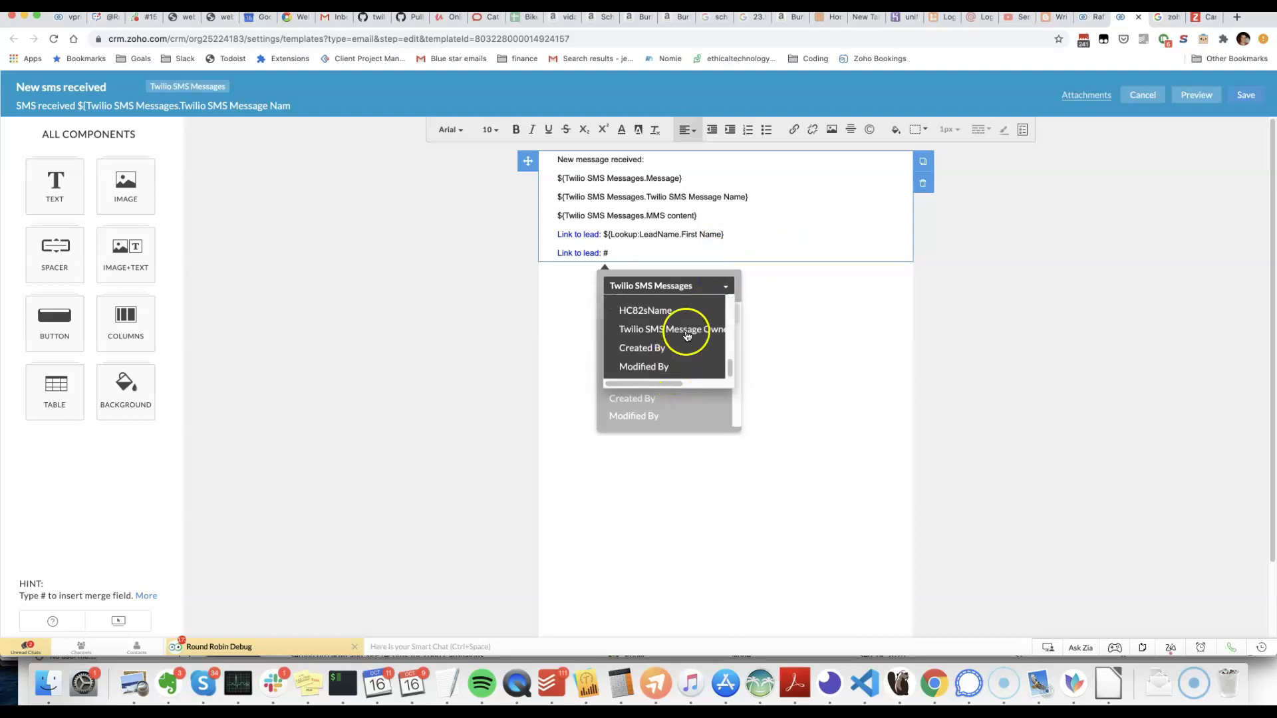
pyautogui.scroll(3, 680, 353)
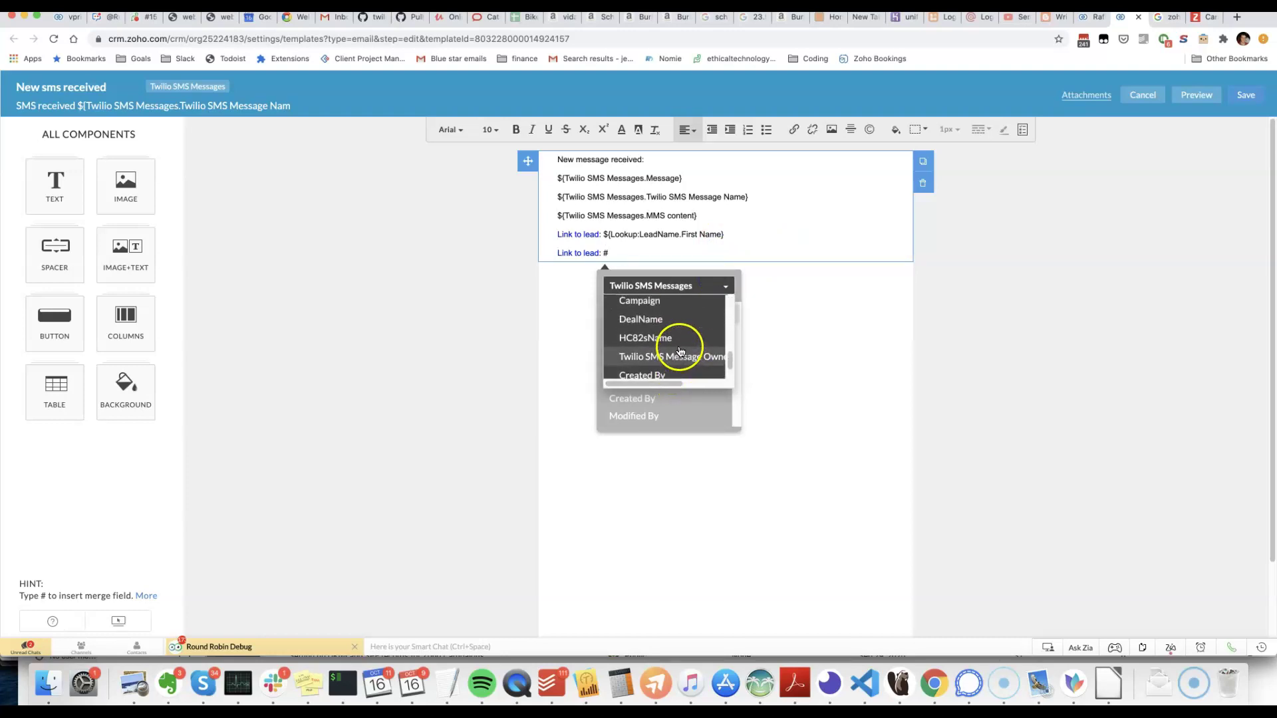
pyautogui.click(665, 312)
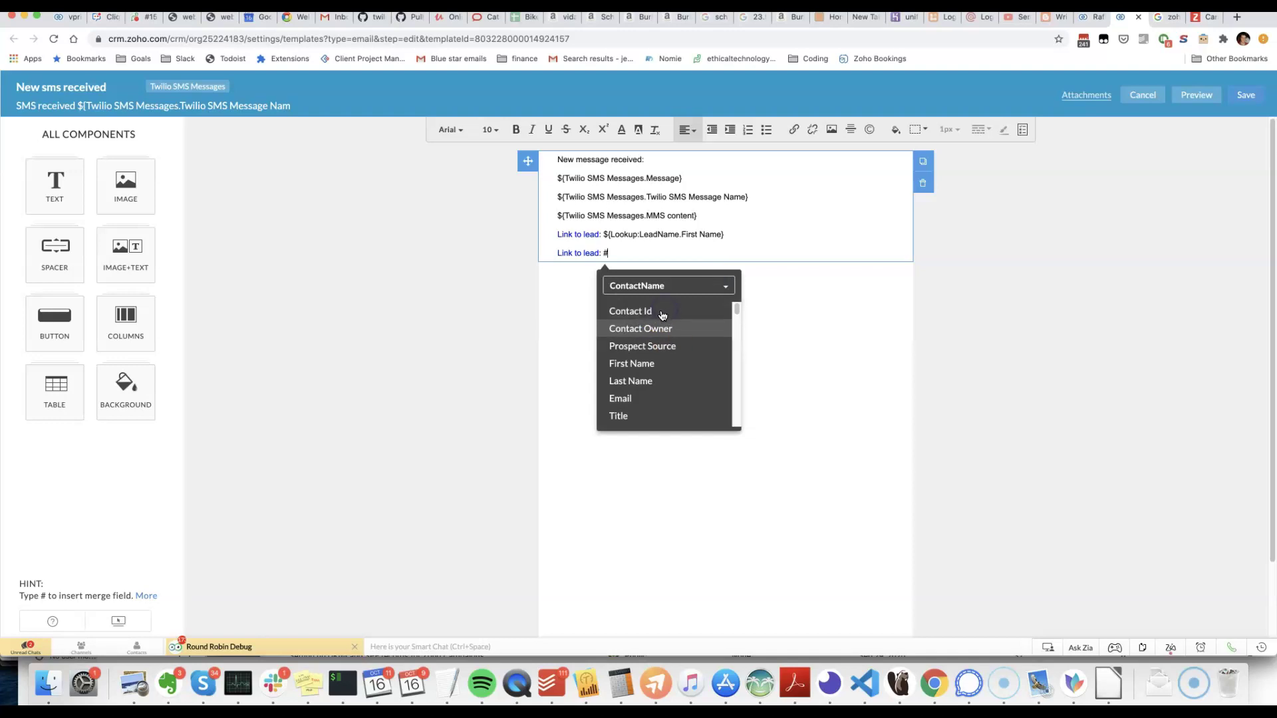
pyautogui.click(662, 312)
pyautogui.moveTo(731, 253); pyautogui.dragTo(603, 253)
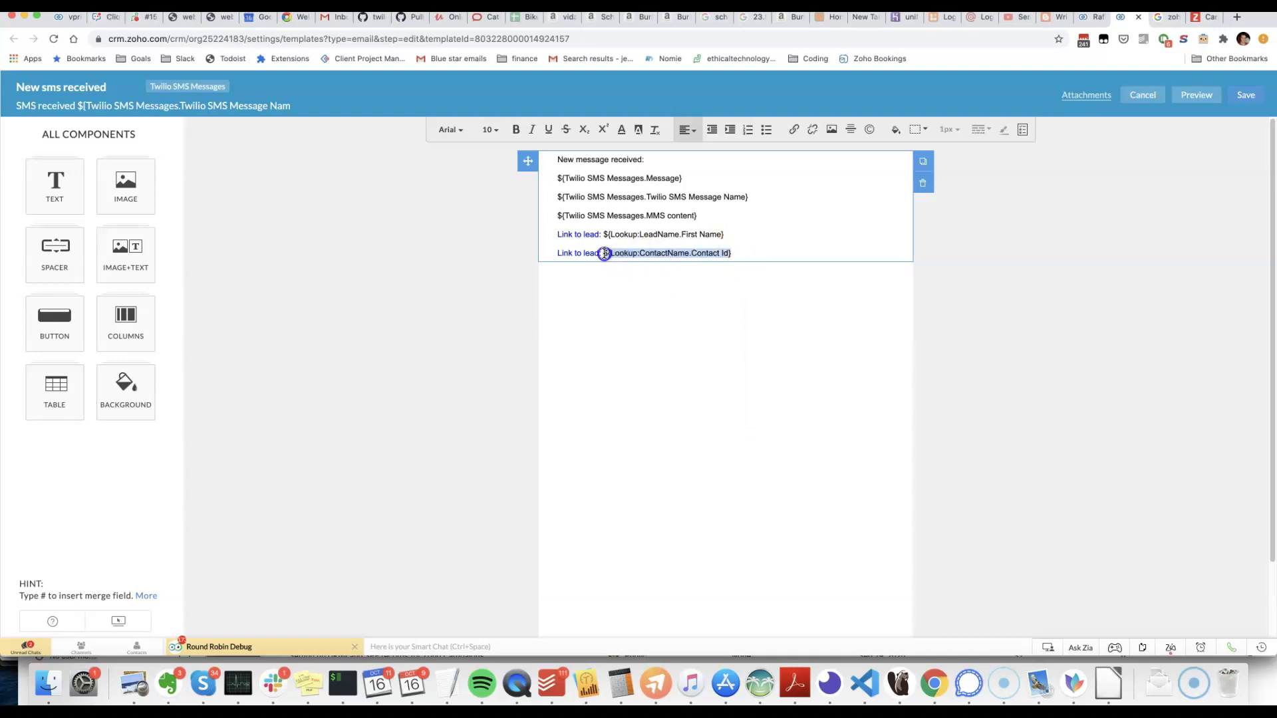
pyautogui.press('BackSpace')
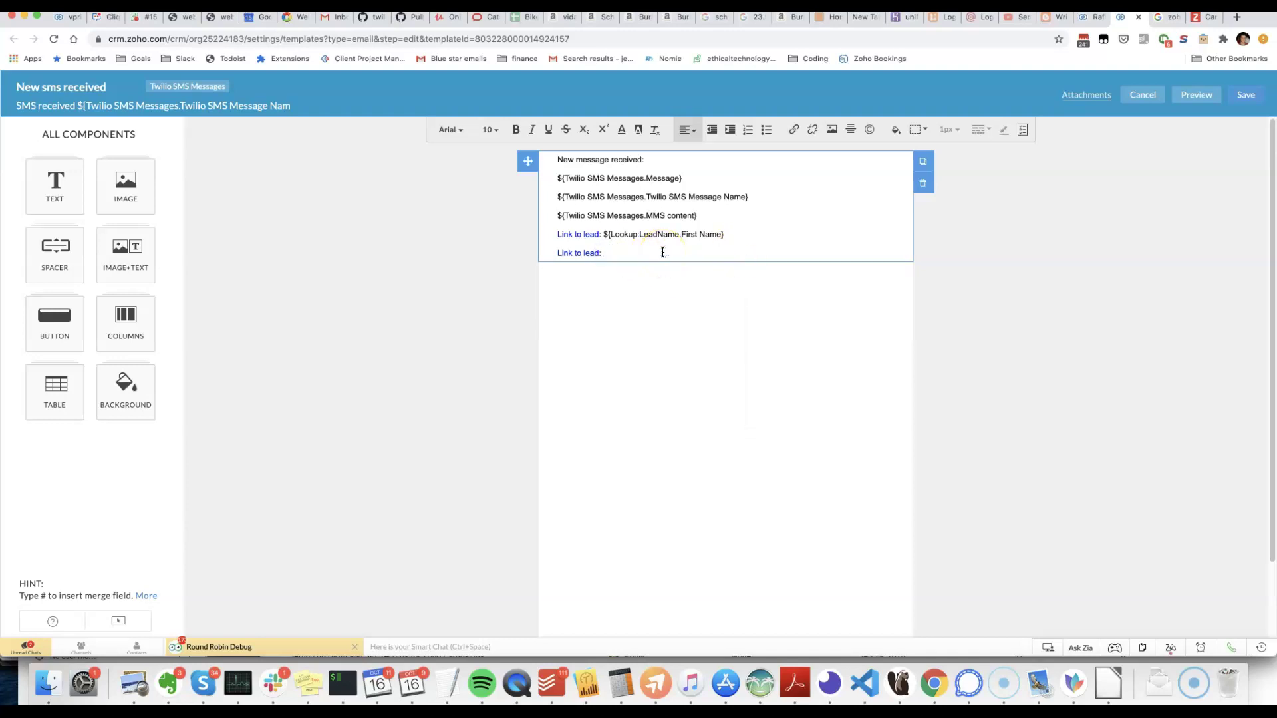
# Insert the ${Lookup:ContactName.First Name} merge field at the end of the second line.
pyautogui.write('#')
pyautogui.click(664, 285)
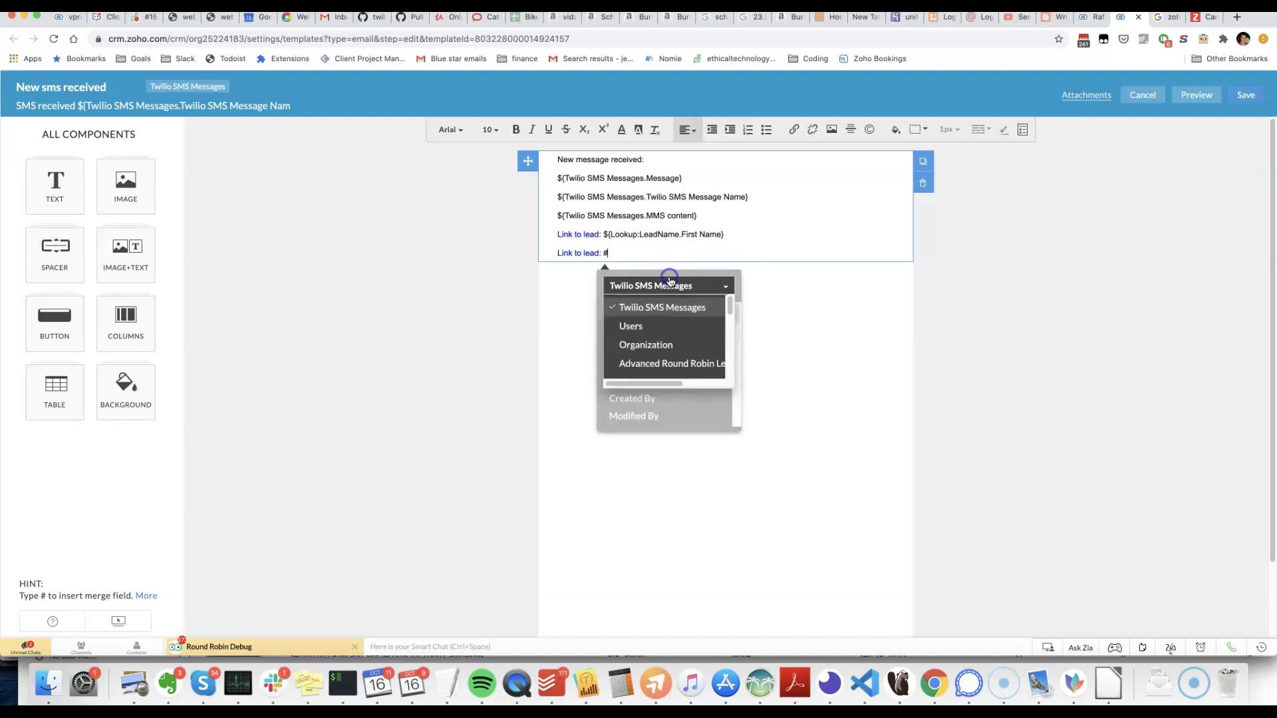
pyautogui.scroll(-3, 664, 346)
pyautogui.scroll(2, 660, 346)
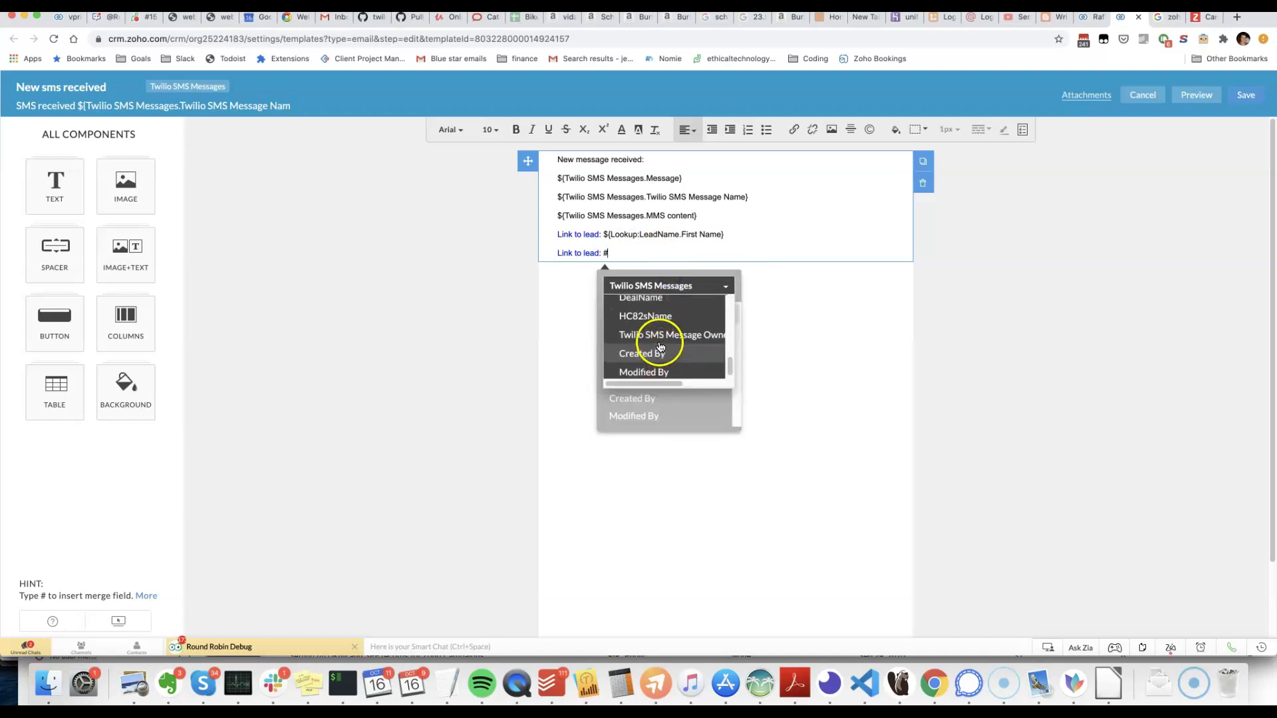
pyautogui.click(649, 335)
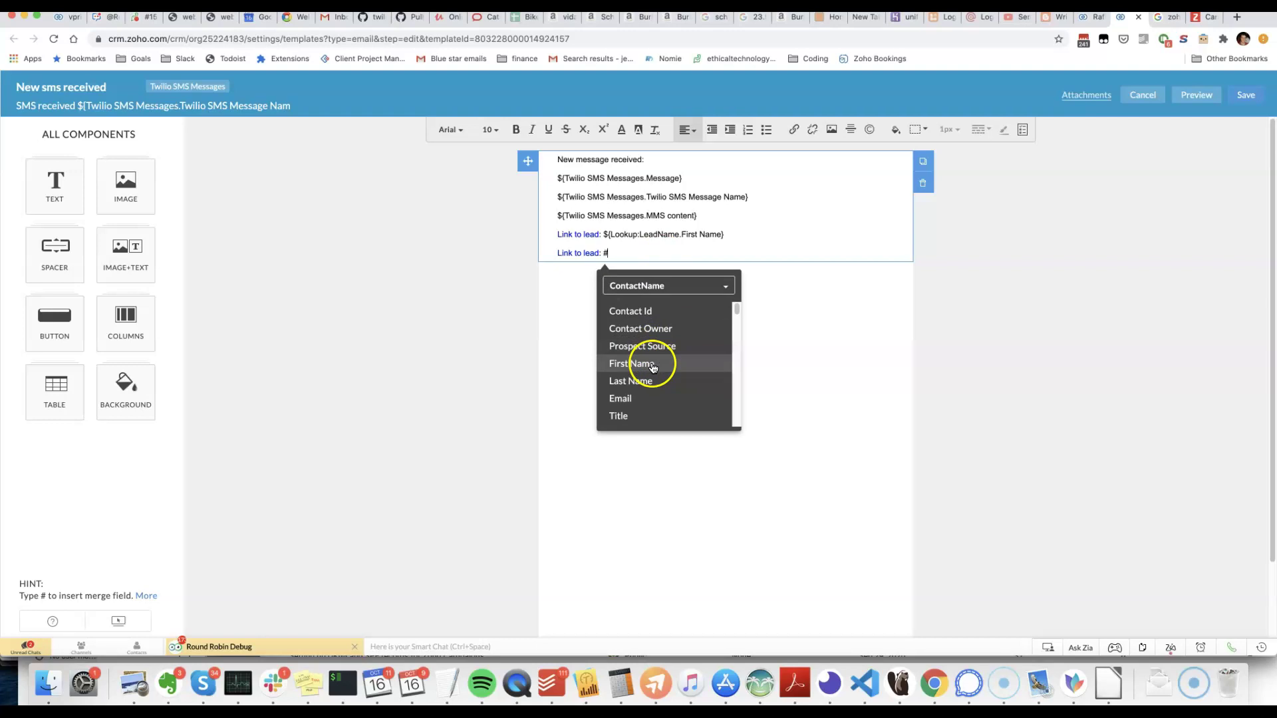
pyautogui.click(650, 363)
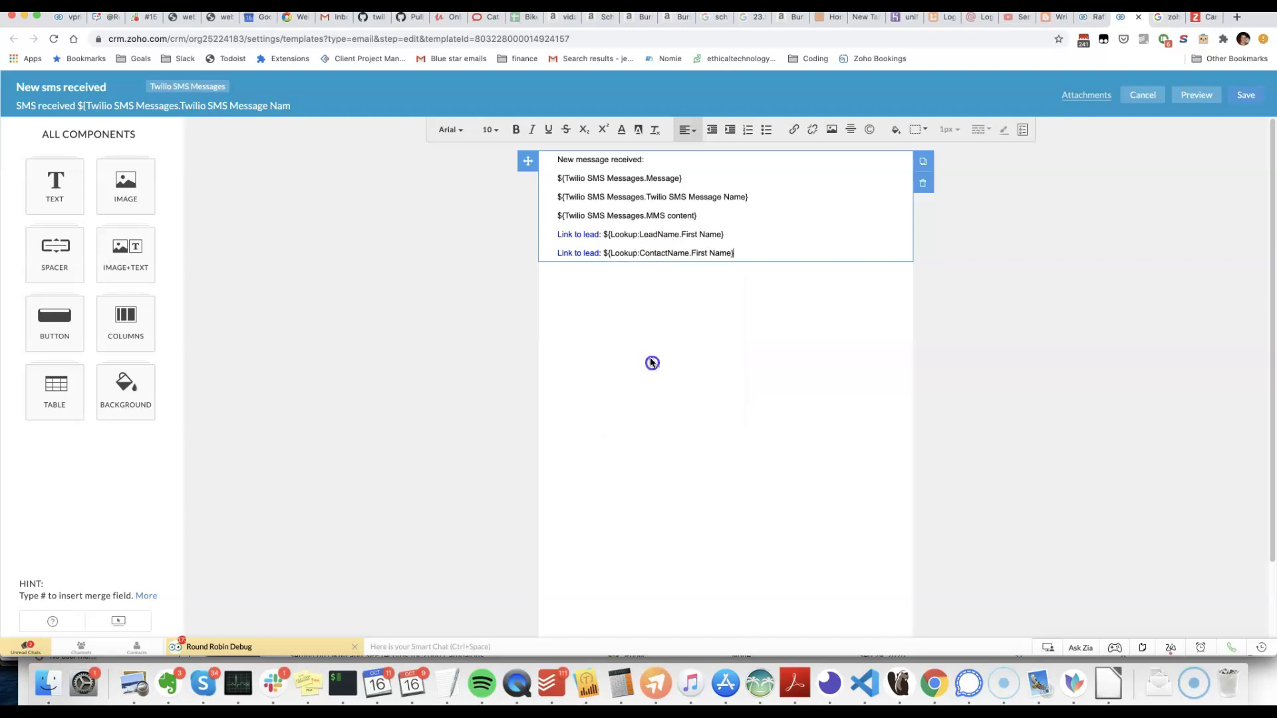
# Change the second line's label from 'Link to lead' to 'Link to contact'.
pyautogui.click(596, 252)
pyautogui.press('BackSpace')
pyautogui.press('BackSpace')
pyautogui.press('BackSpace')
pyautogui.press('BackSpace')
pyautogui.press('BackSpace')
pyautogui.write('contact')
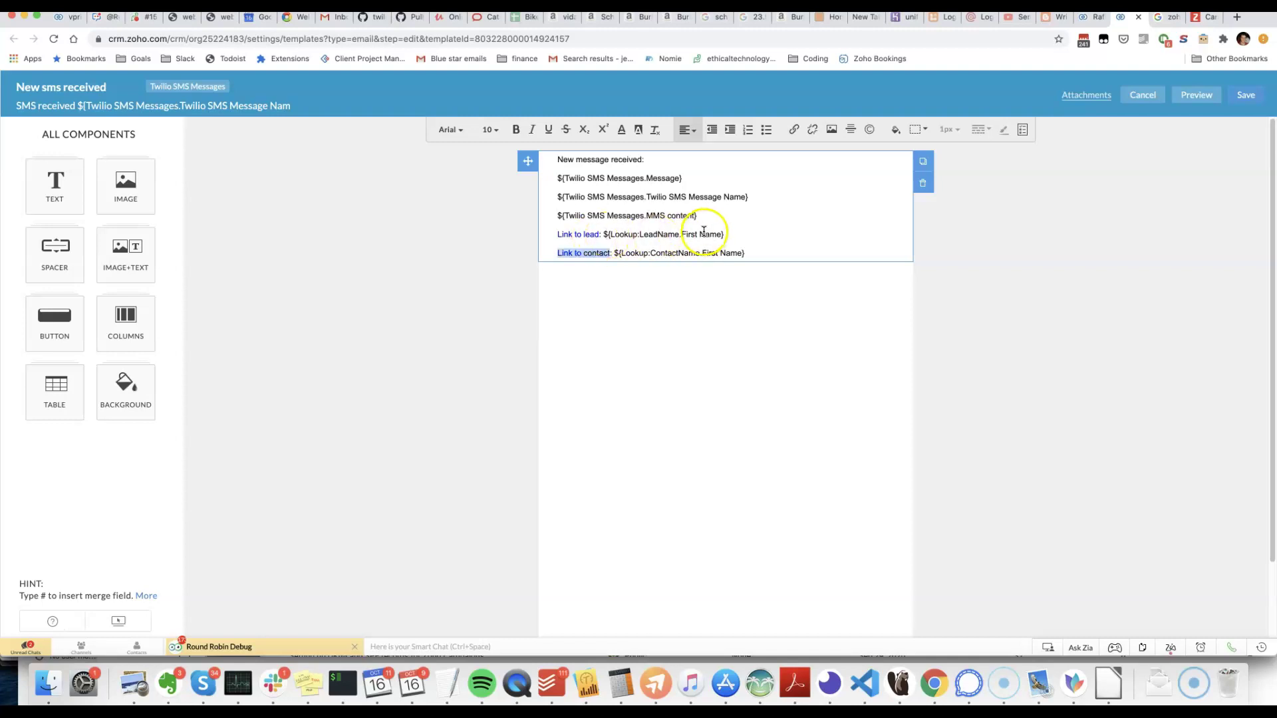
# Hyperlink the label to the Contacts URL ending in ${Lookup:ContactName.Contact Id}.
pyautogui.click(794, 133)
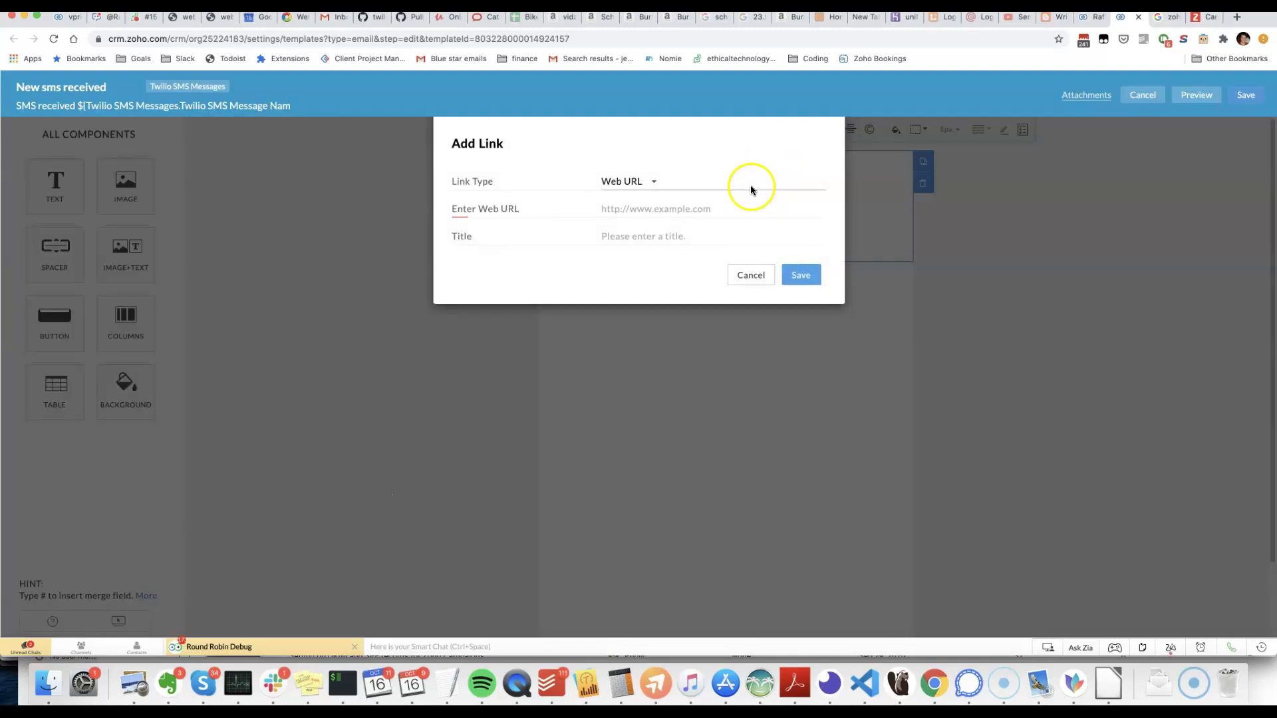
pyautogui.click(662, 212)
pyautogui.press('super+shift+v')
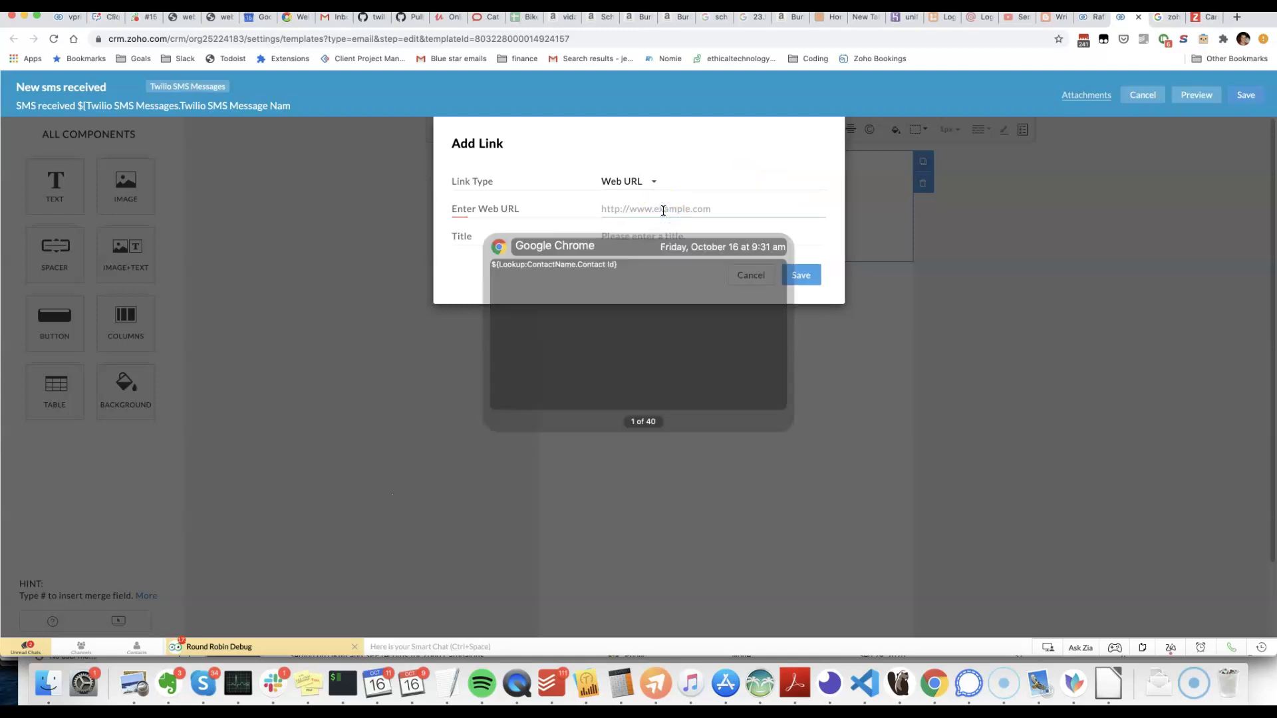
pyautogui.press('Return')
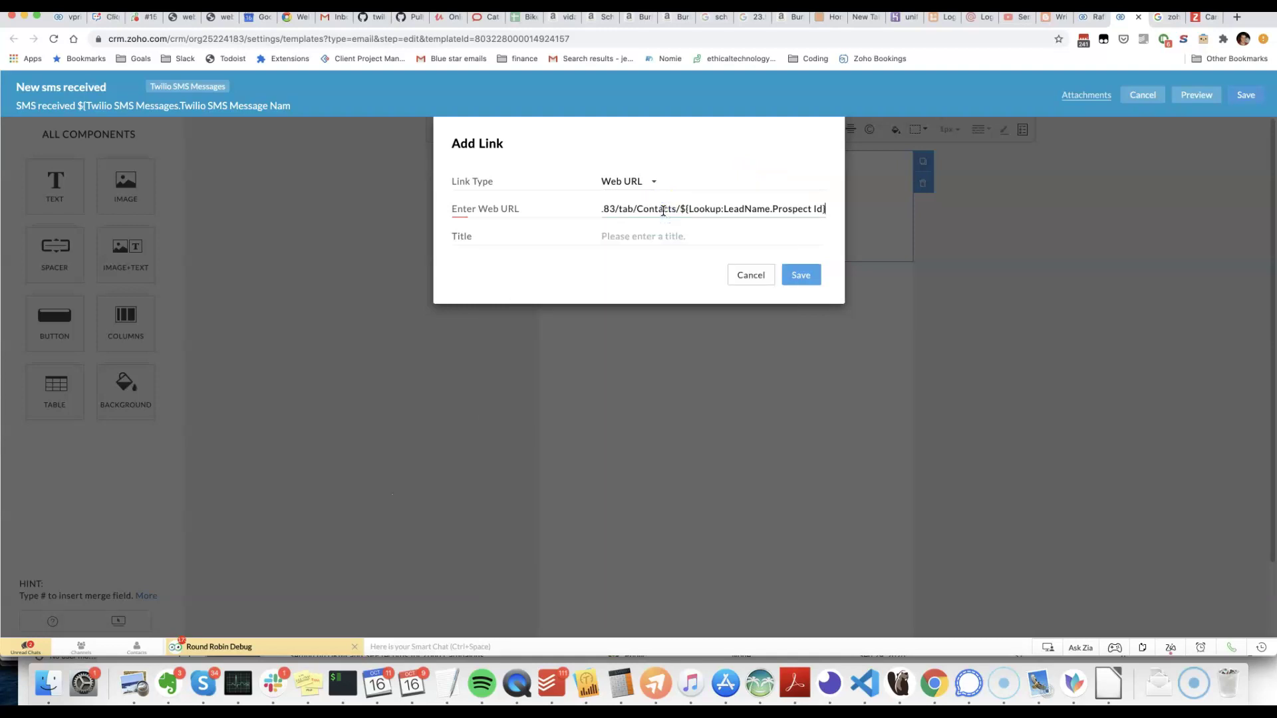
pyautogui.hotkey('alt', 'shift', 'Left')
pyautogui.hotkey('alt', 'shift', 'Left')
pyautogui.hotkey('alt', 'shift', 'Left')
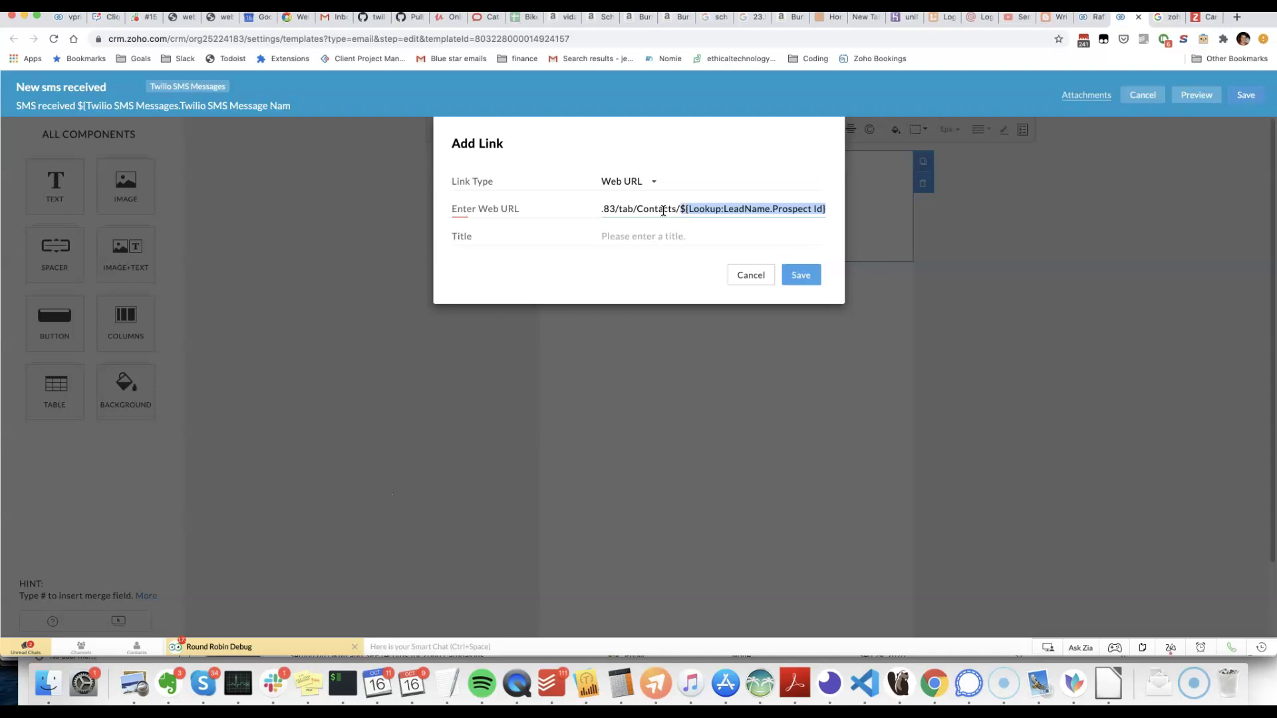
pyautogui.press('super+shift+v')
pyautogui.press('Down')
pyautogui.press('Return')
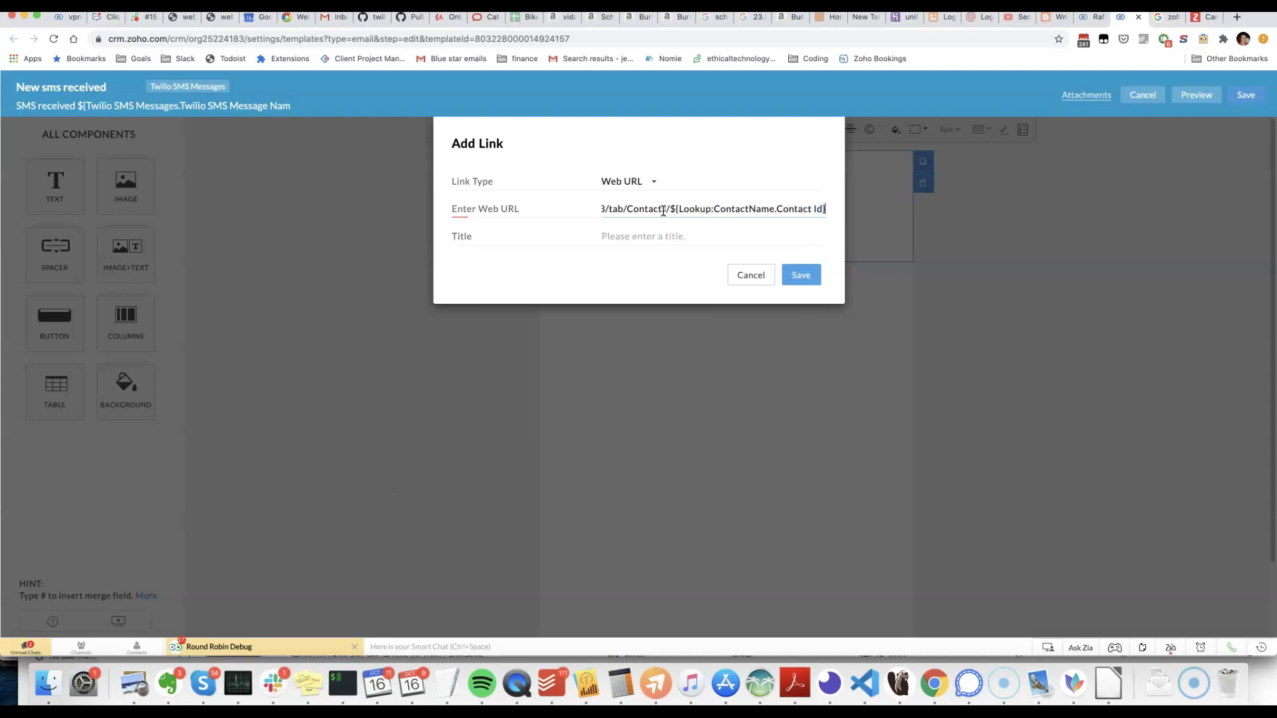
pyautogui.click(806, 279)
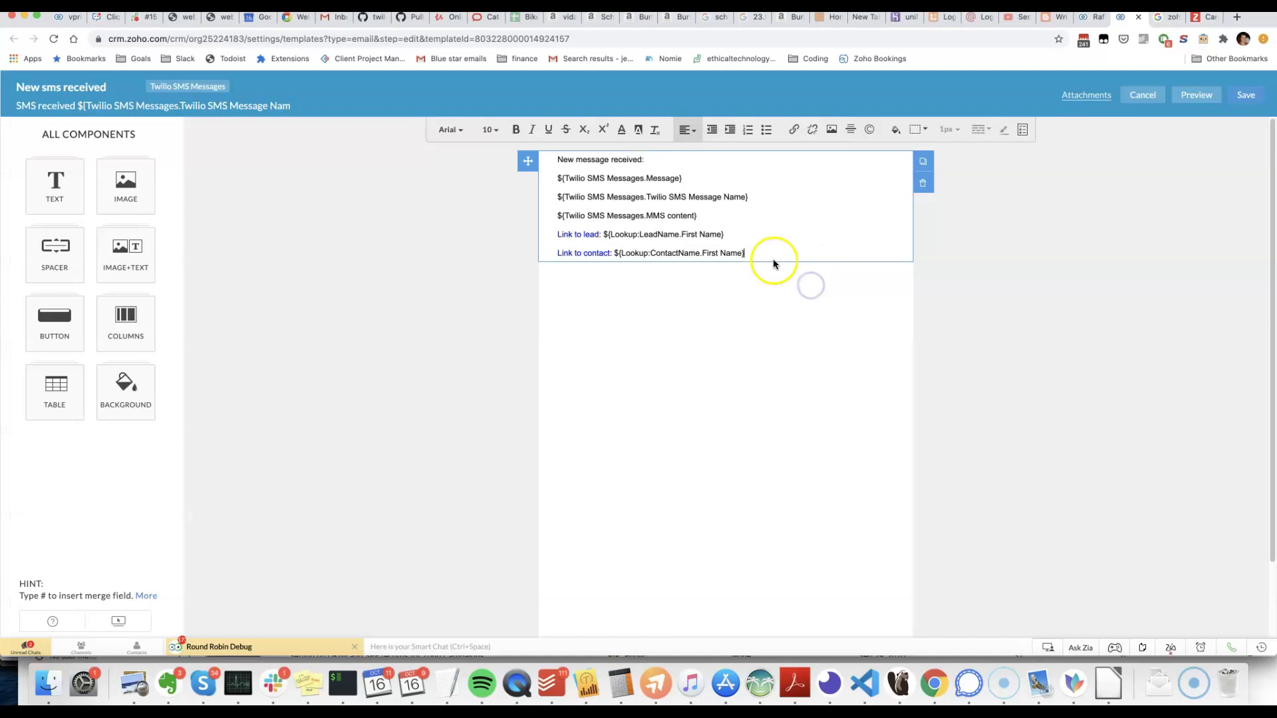
pyautogui.click(1197, 20)
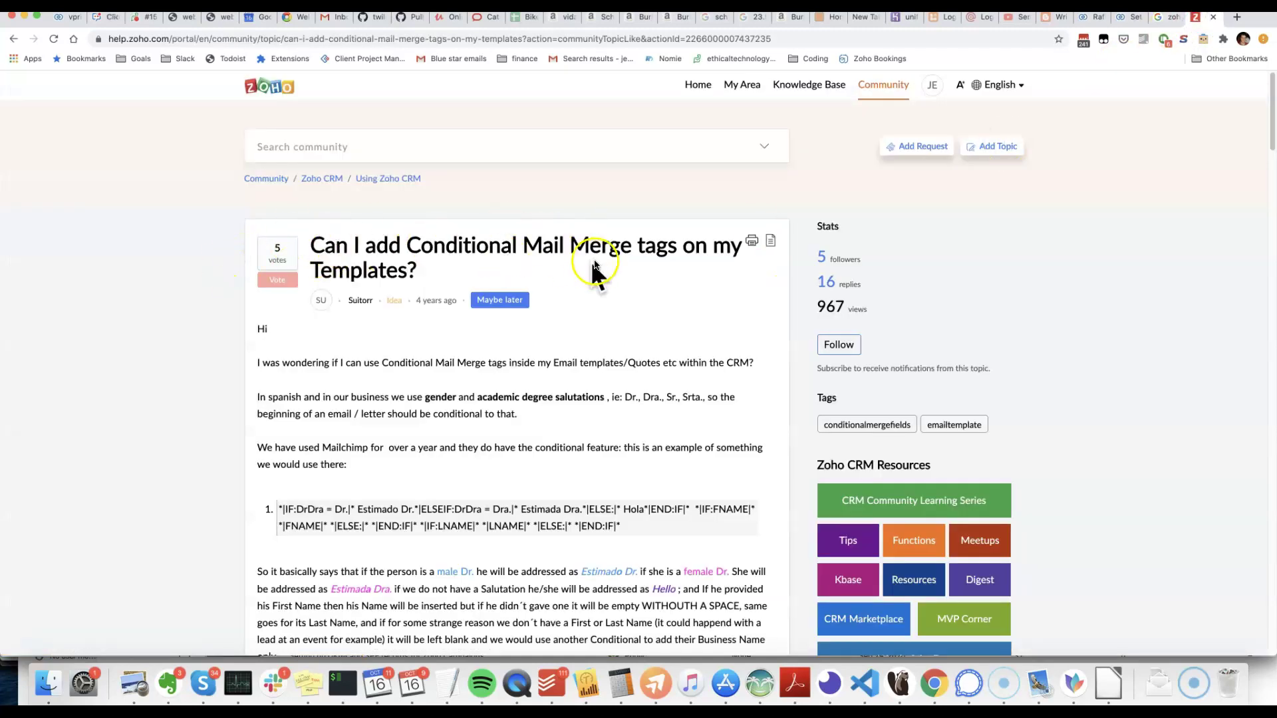